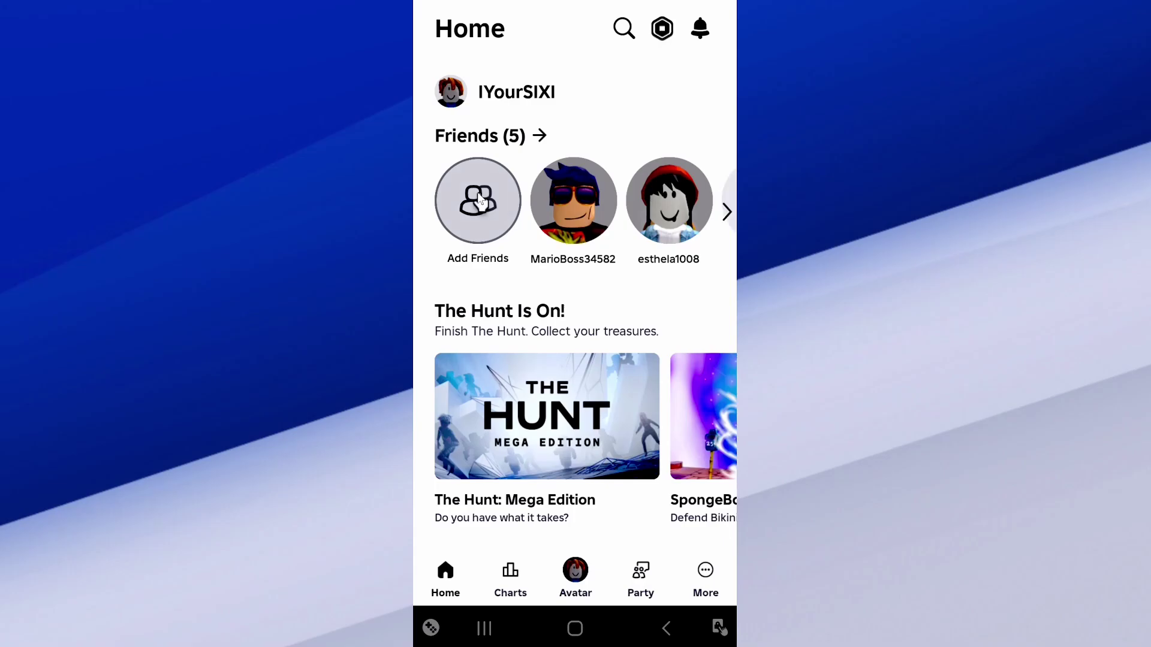
pyautogui.hscroll(5, 481, 202)
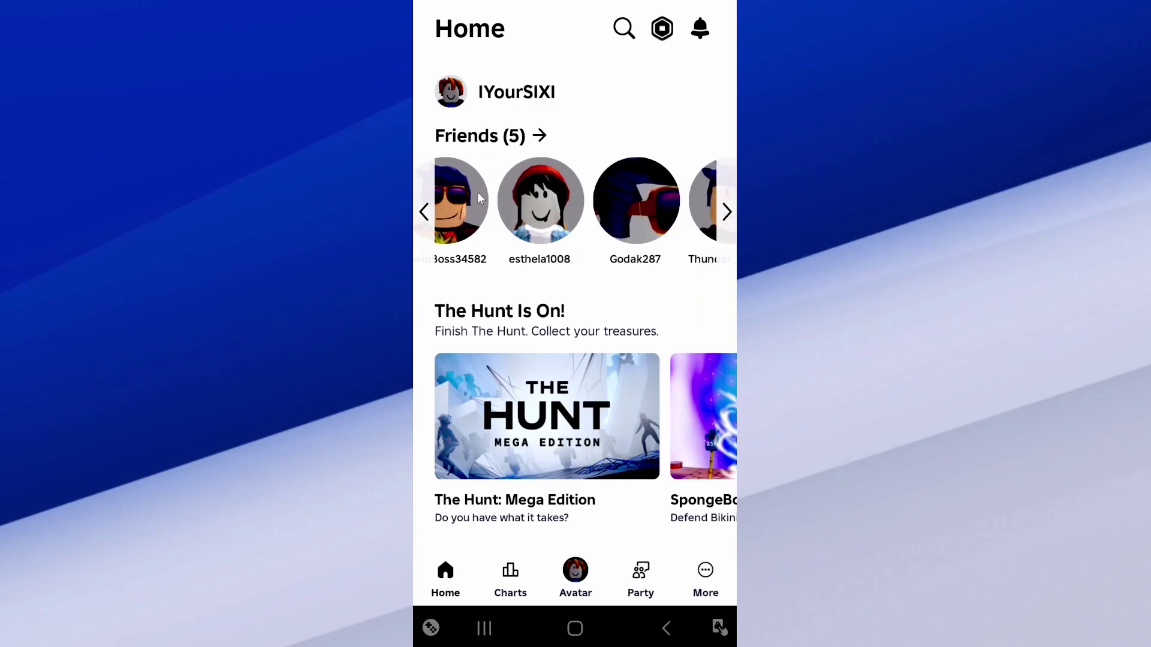
pyautogui.scroll(-5, 479, 198)
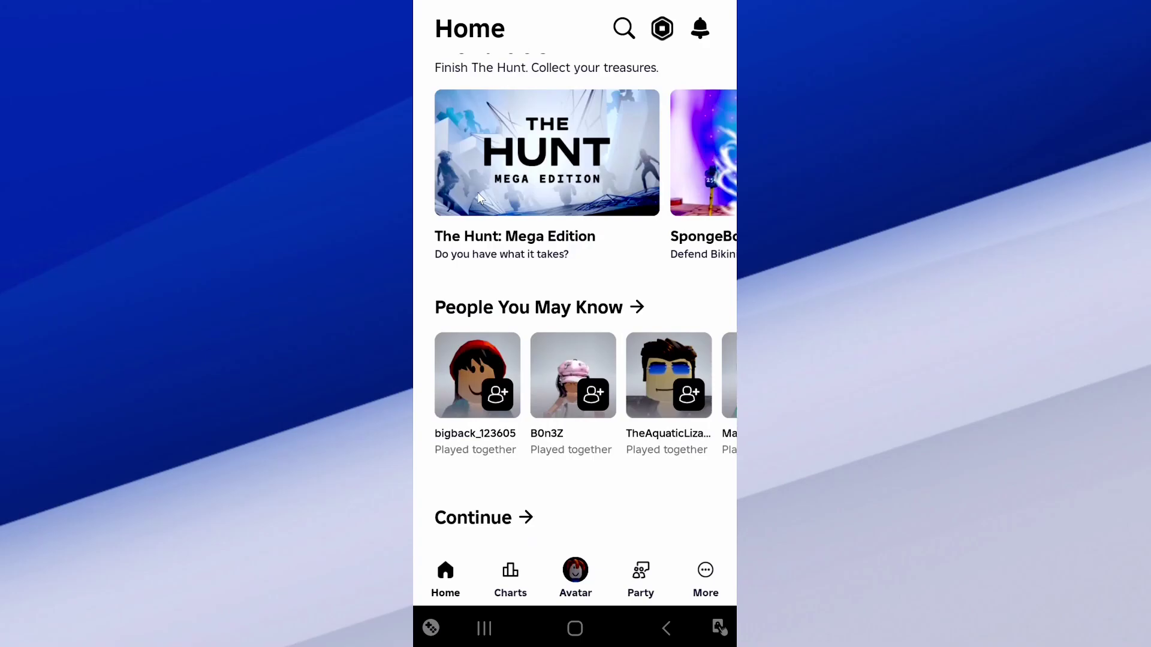
pyautogui.scroll(-3, 479, 198)
pyautogui.scroll(4, 480, 198)
pyautogui.scroll(2, 479, 198)
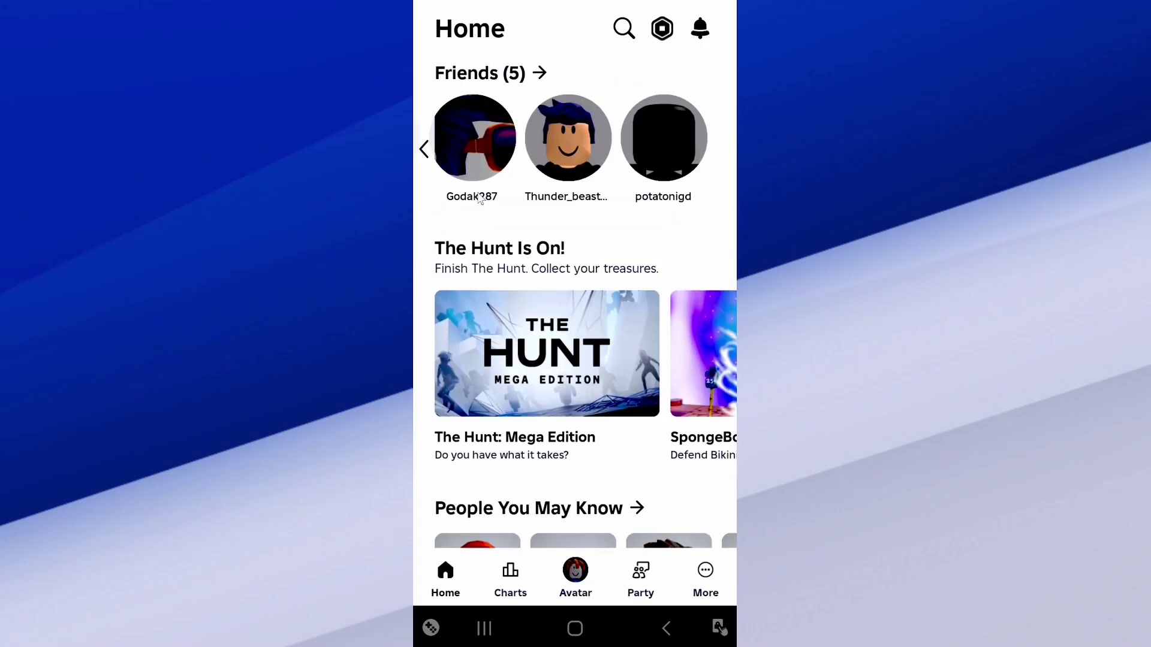
pyautogui.scroll(1, 479, 200)
pyautogui.scroll(-2, 480, 200)
pyautogui.scroll(-2, 479, 200)
pyautogui.scroll(-3, 482, 198)
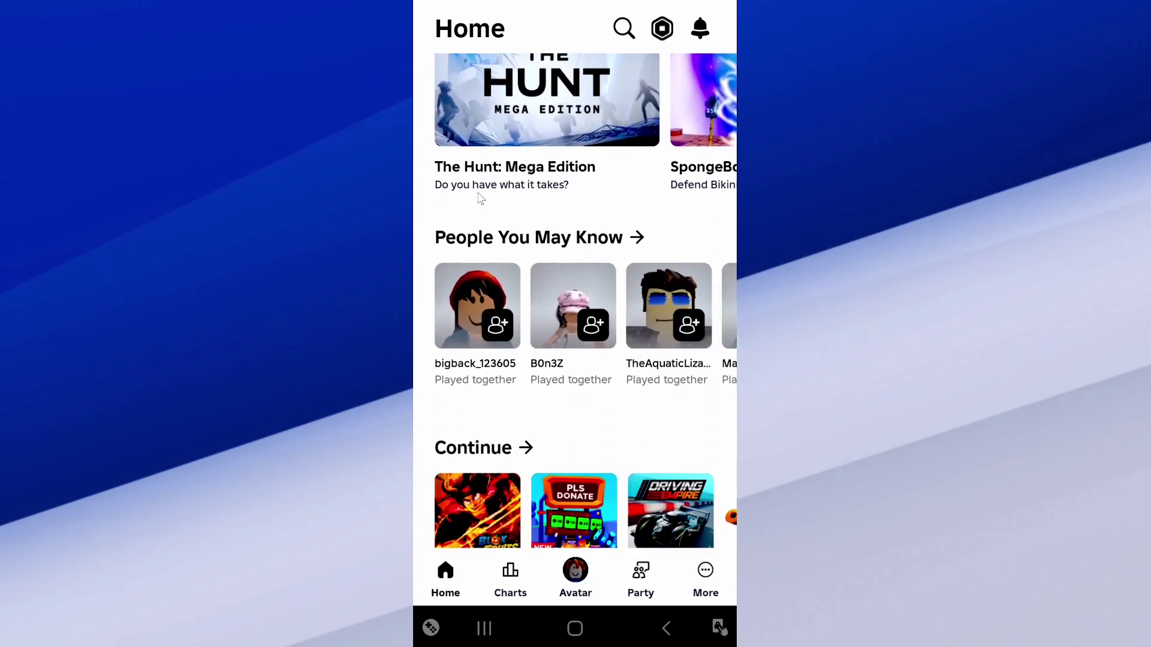
pyautogui.scroll(-1, 480, 198)
pyautogui.scroll(2, 479, 198)
pyautogui.scroll(2, 480, 199)
pyautogui.scroll(3, 480, 198)
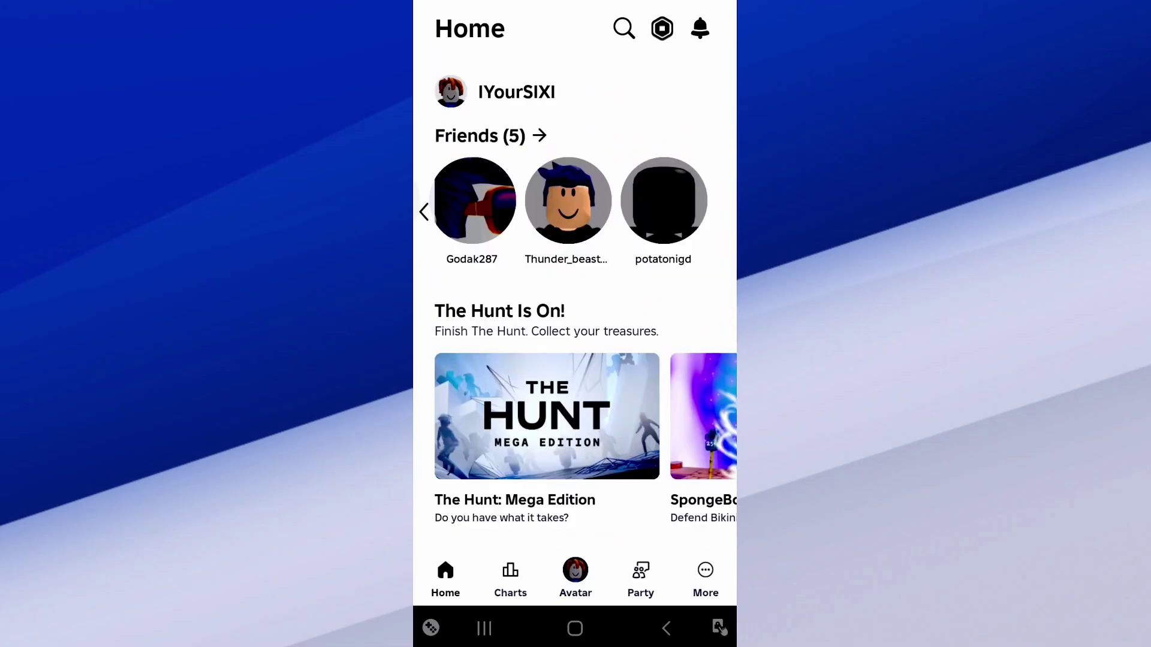
# Step: Open a friend's profile from the feed, then close it
pyautogui.click(479, 199)
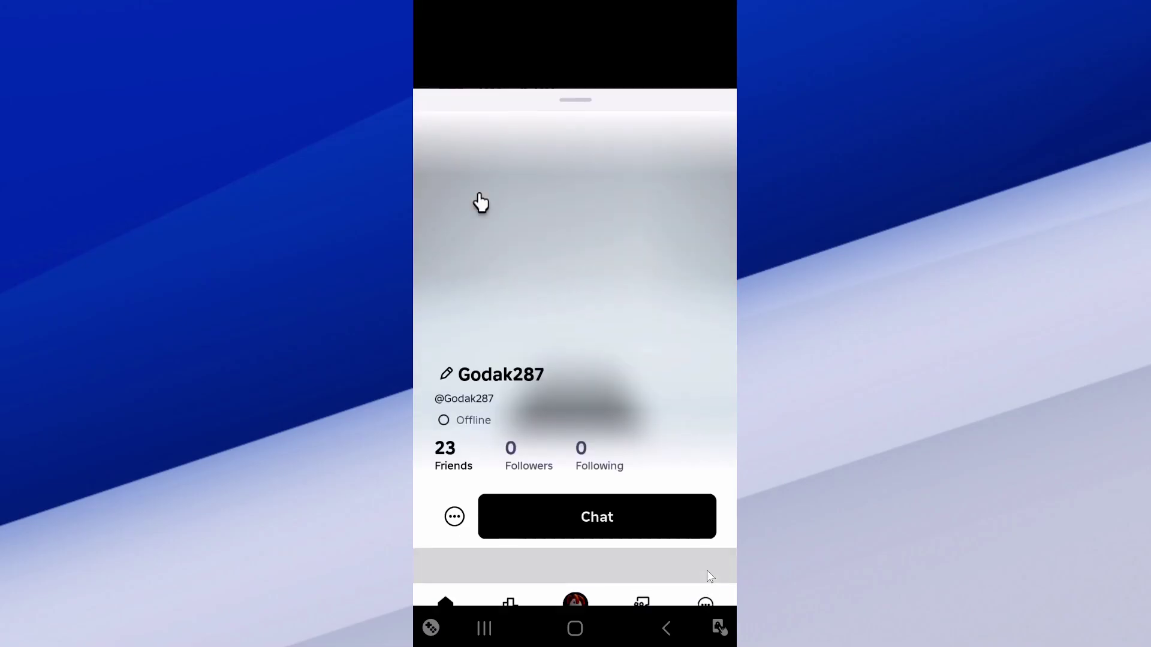
pyautogui.click(709, 576)
pyautogui.scroll(-3, 585, 118)
pyautogui.scroll(-2, 585, 118)
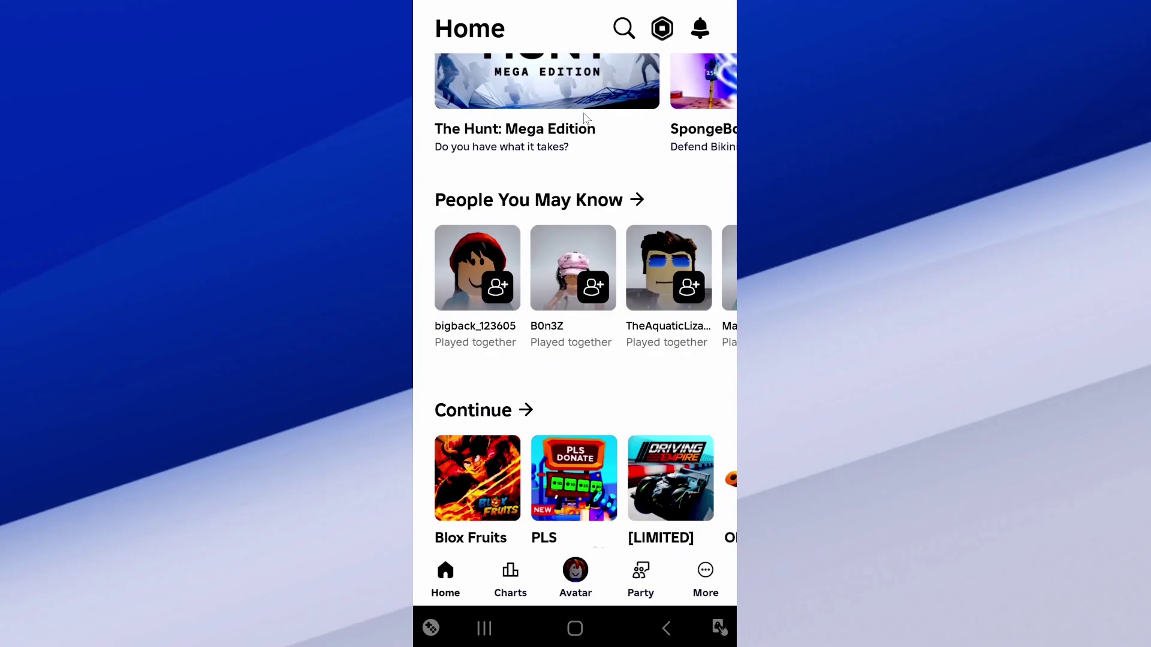
pyautogui.scroll(-1, 585, 118)
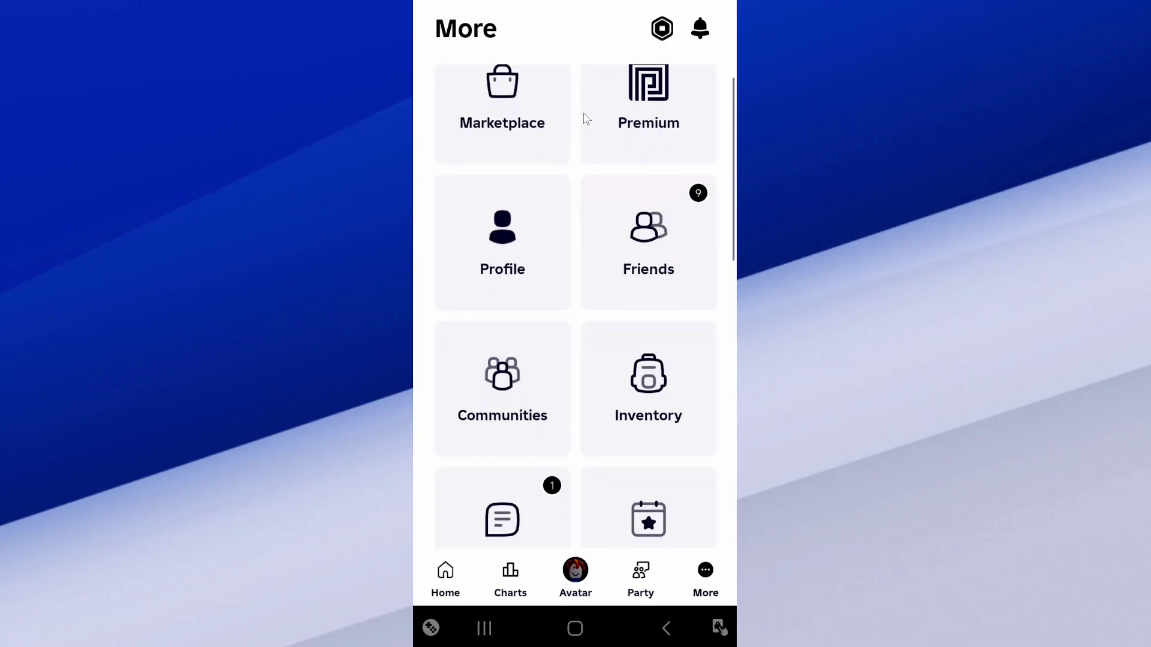
pyautogui.scroll(-1, 585, 118)
pyautogui.scroll(-1, 586, 118)
pyautogui.scroll(-1, 585, 117)
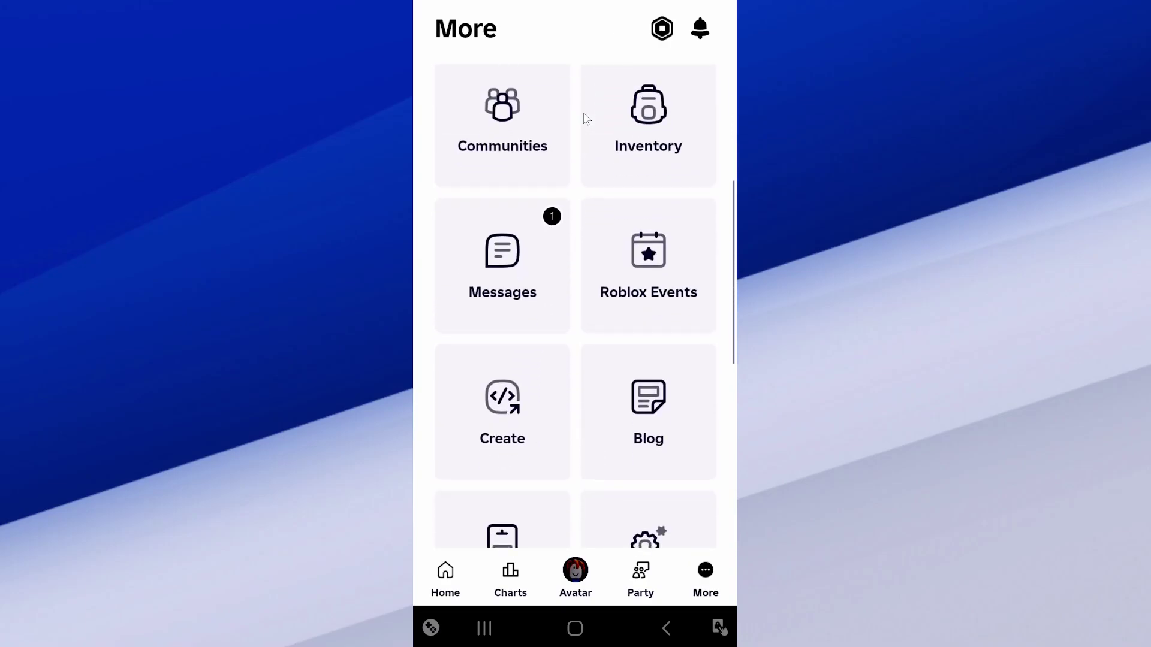
pyautogui.scroll(-1, 586, 118)
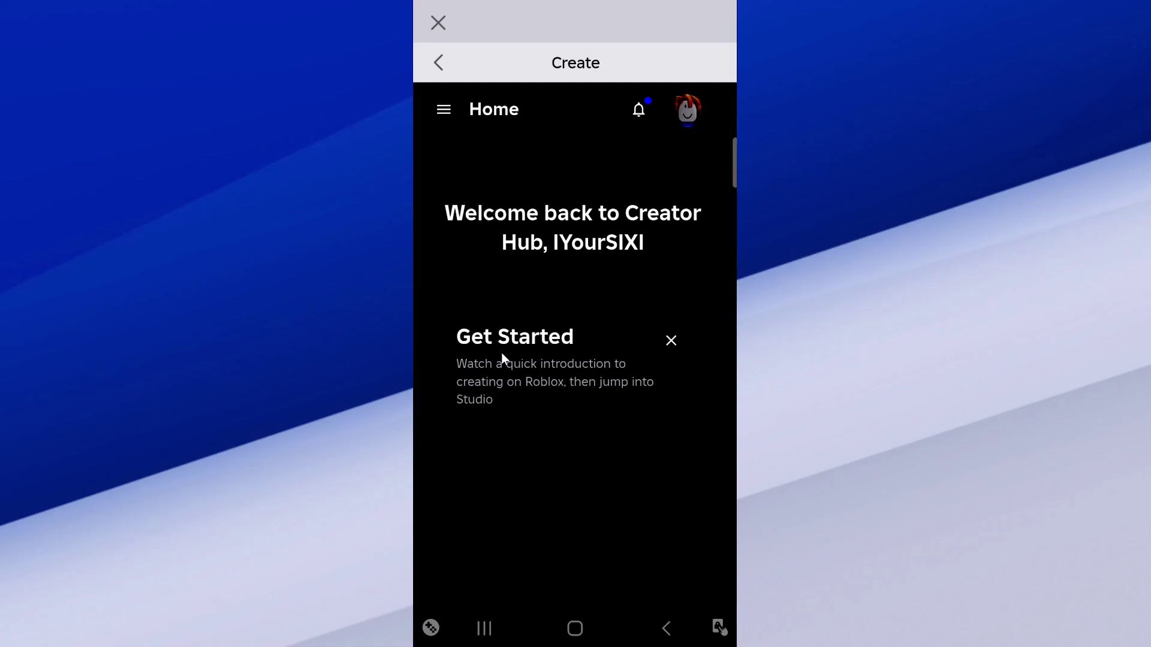
# Step: Go to Creator Hub Creations and browse the Development Items asset categories
pyautogui.click(442, 112)
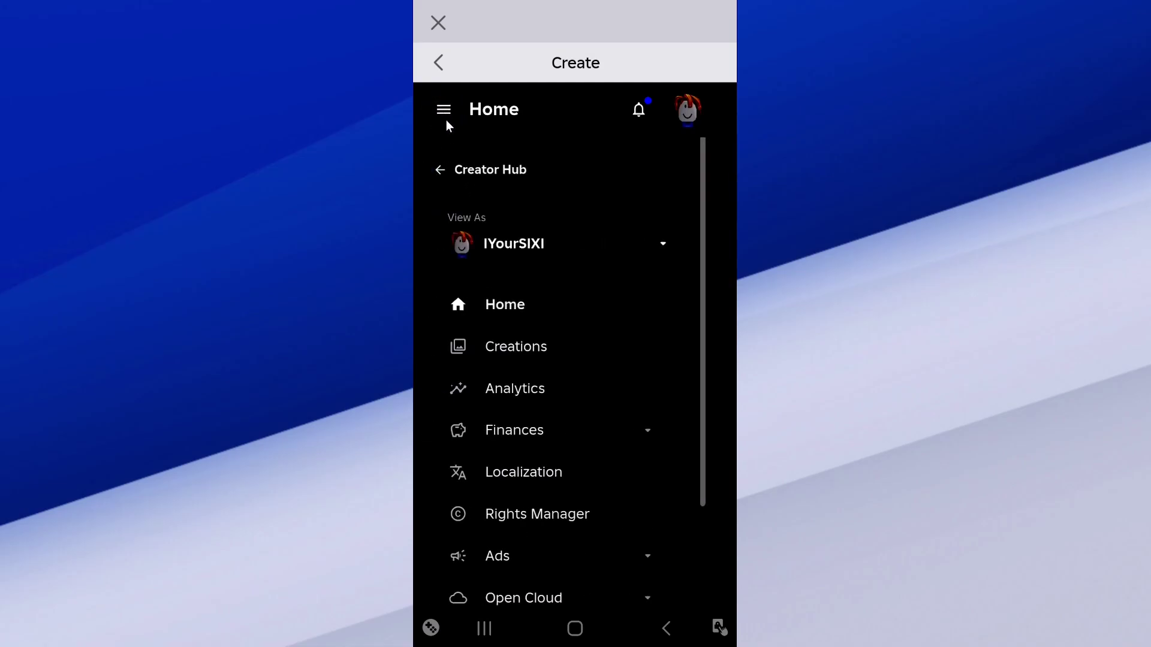
pyautogui.click(513, 348)
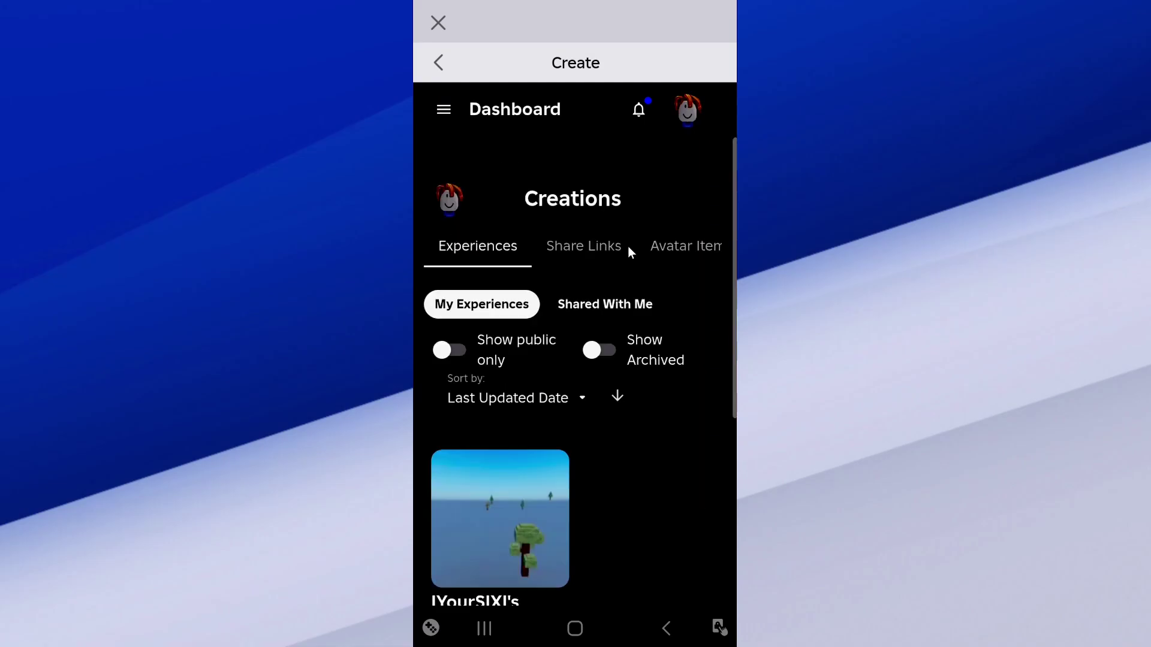
pyautogui.click(542, 247)
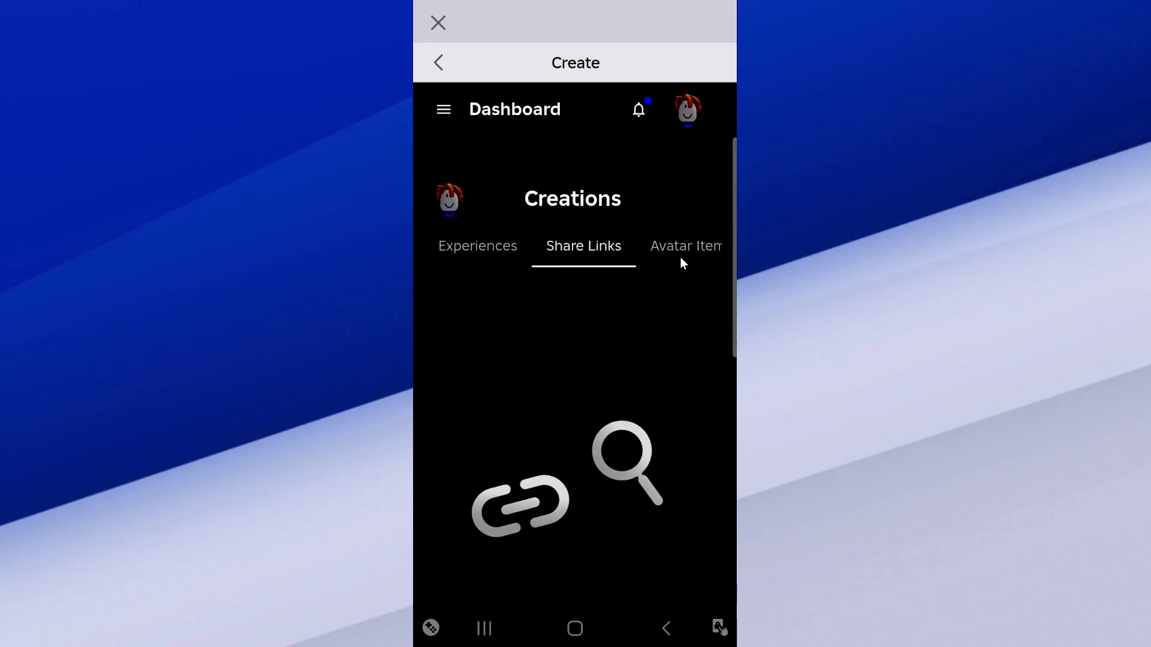
pyautogui.hscroll(1, 552, 264)
pyautogui.hscroll(1, 551, 264)
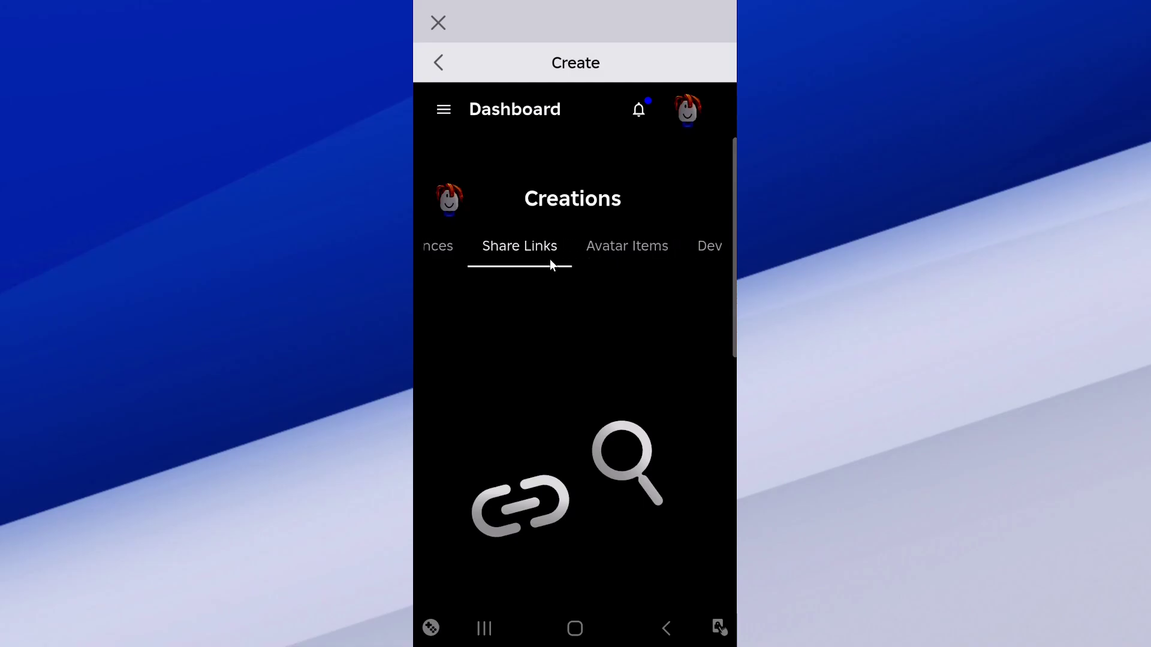
pyautogui.hscroll(1, 551, 264)
pyautogui.hscroll(1, 551, 265)
pyautogui.hscroll(1, 551, 265)
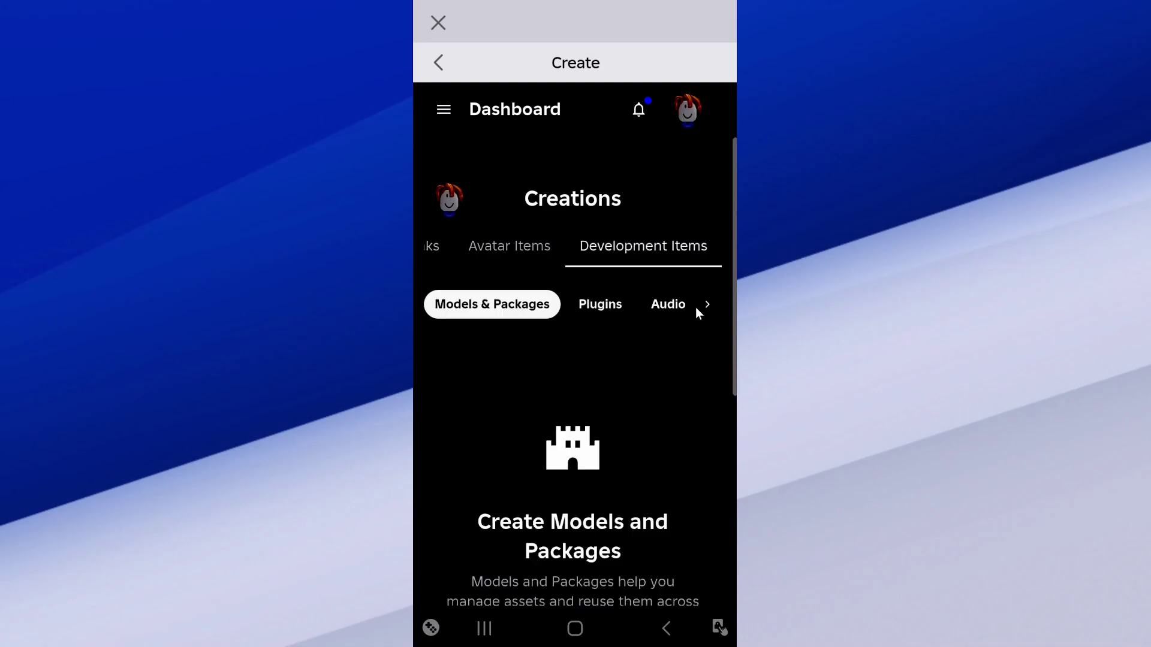
pyautogui.click(709, 306)
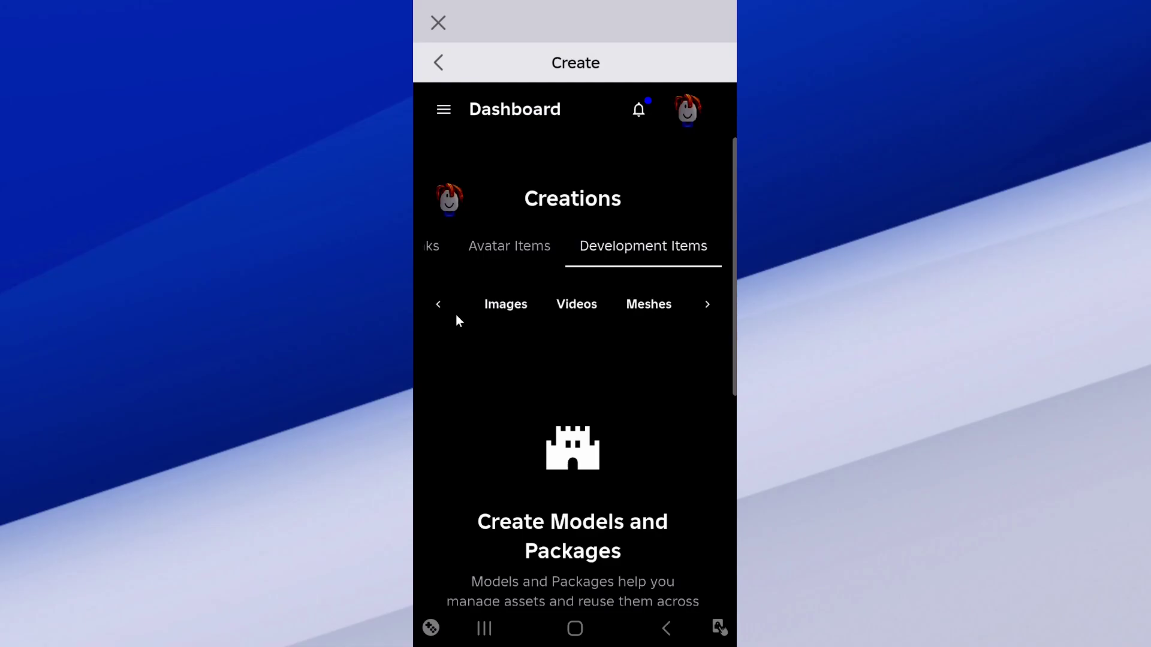
pyautogui.click(441, 306)
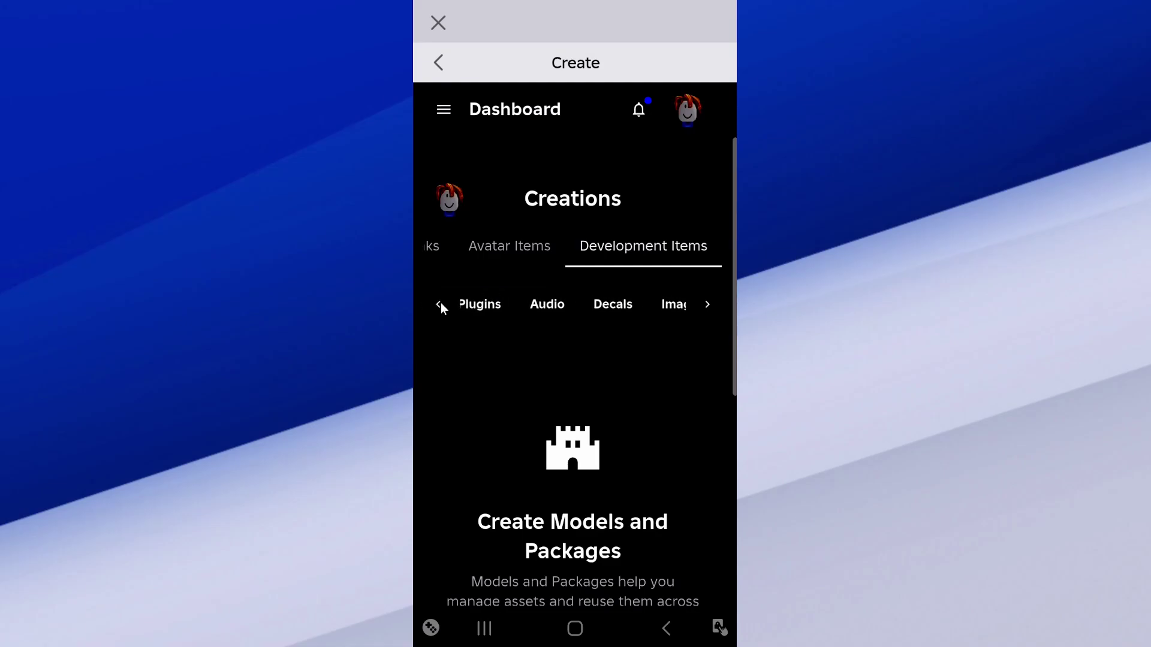
# Step: Show the Decals category, listing uploaded decals such as 'Crew logo'
pyautogui.click(602, 308)
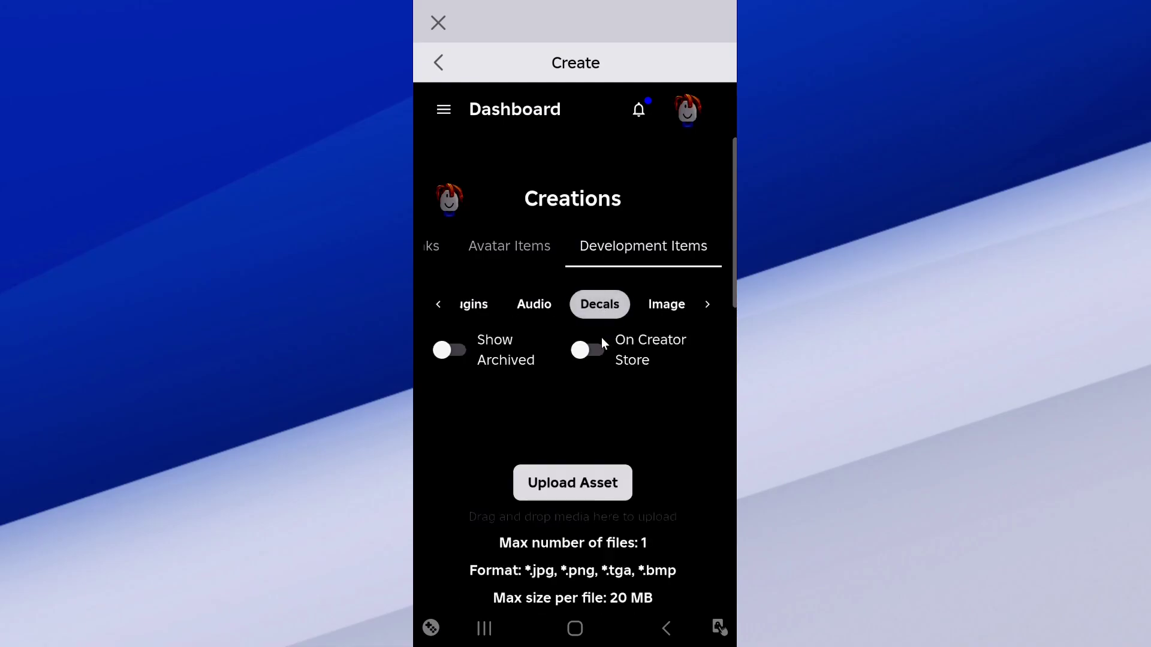
pyautogui.scroll(-2, 602, 406)
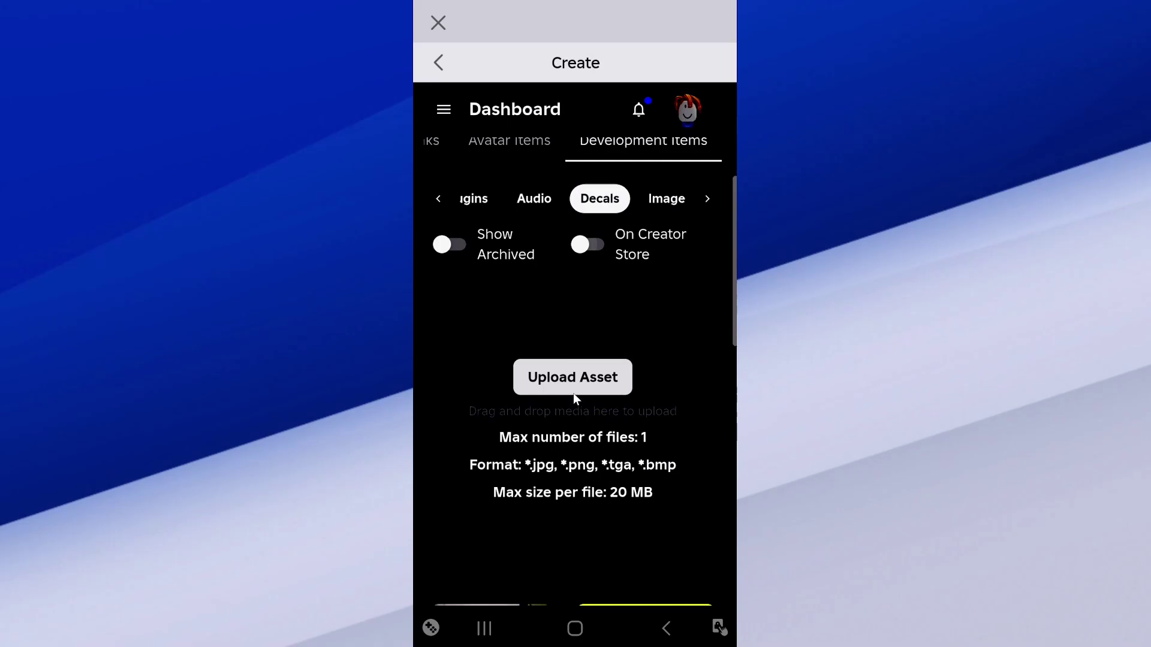
pyautogui.scroll(-2, 562, 387)
pyautogui.scroll(-2, 558, 374)
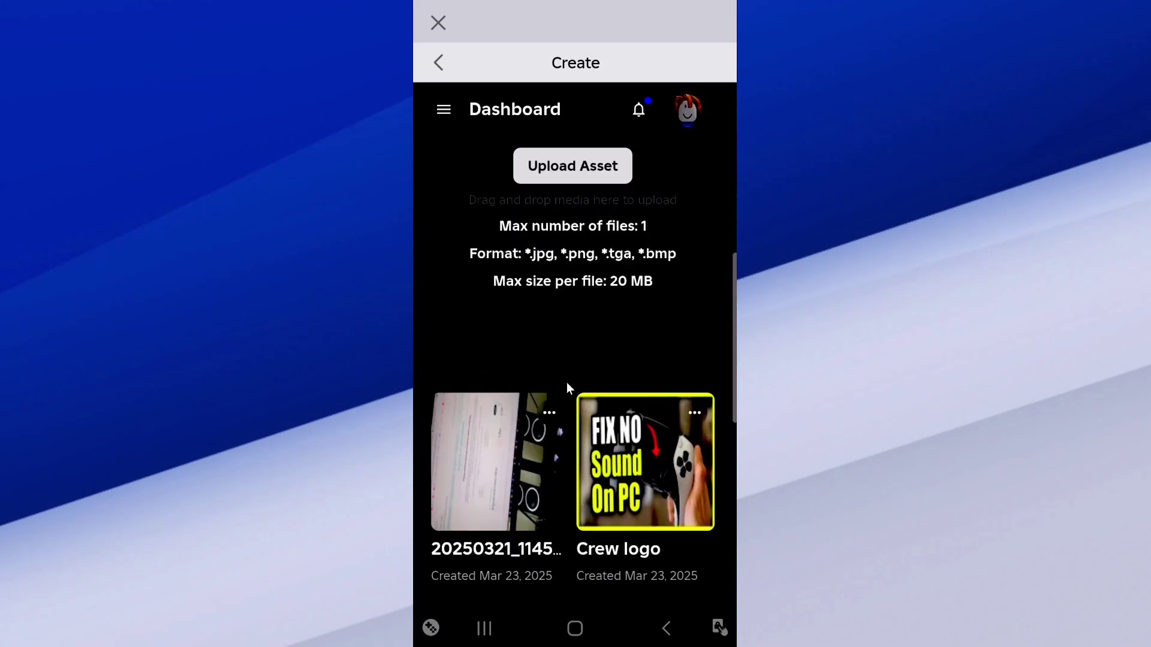
pyautogui.scroll(-2, 575, 372)
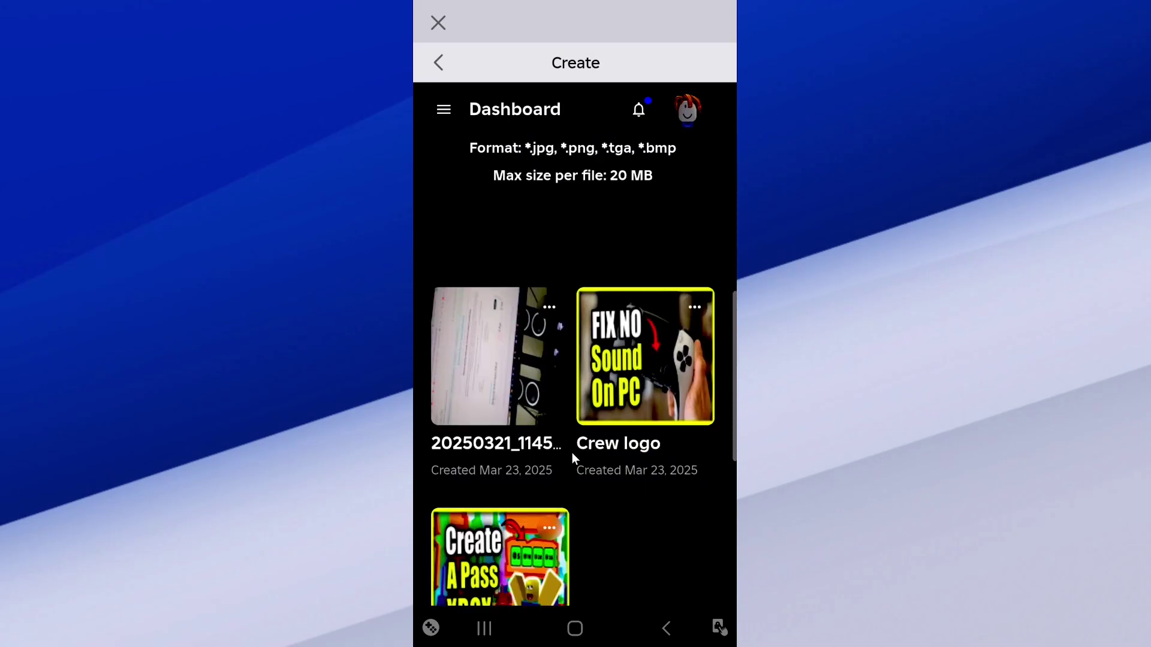
pyautogui.scroll(-1, 573, 438)
pyautogui.scroll(5, 572, 324)
pyautogui.scroll(2, 571, 321)
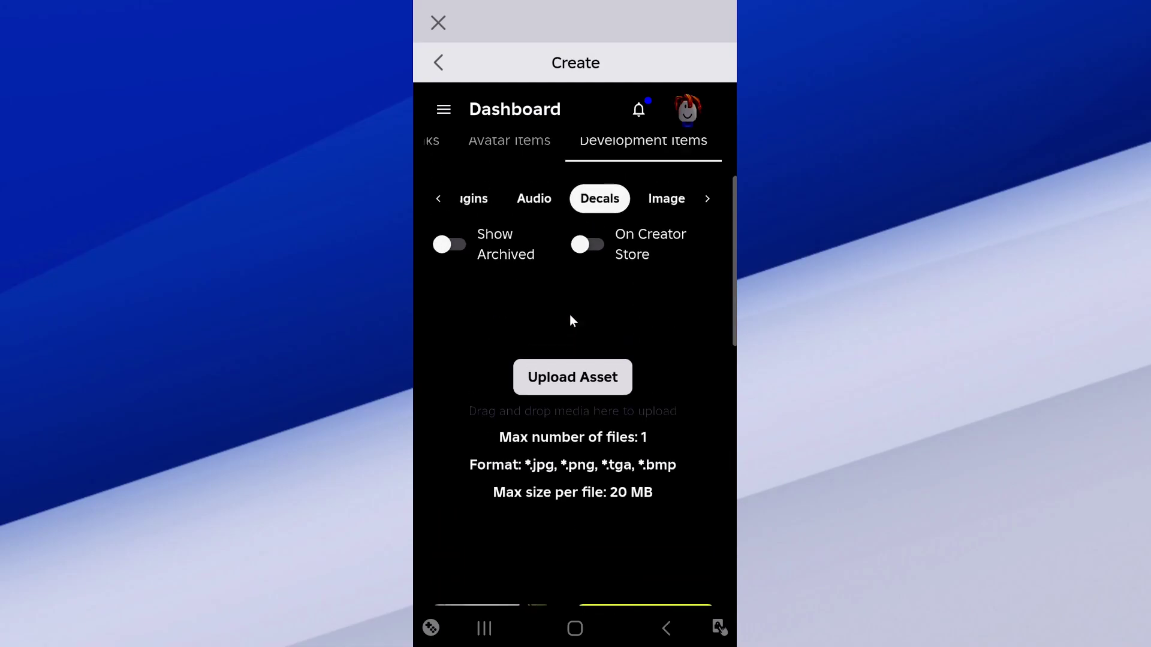
pyautogui.scroll(1, 571, 320)
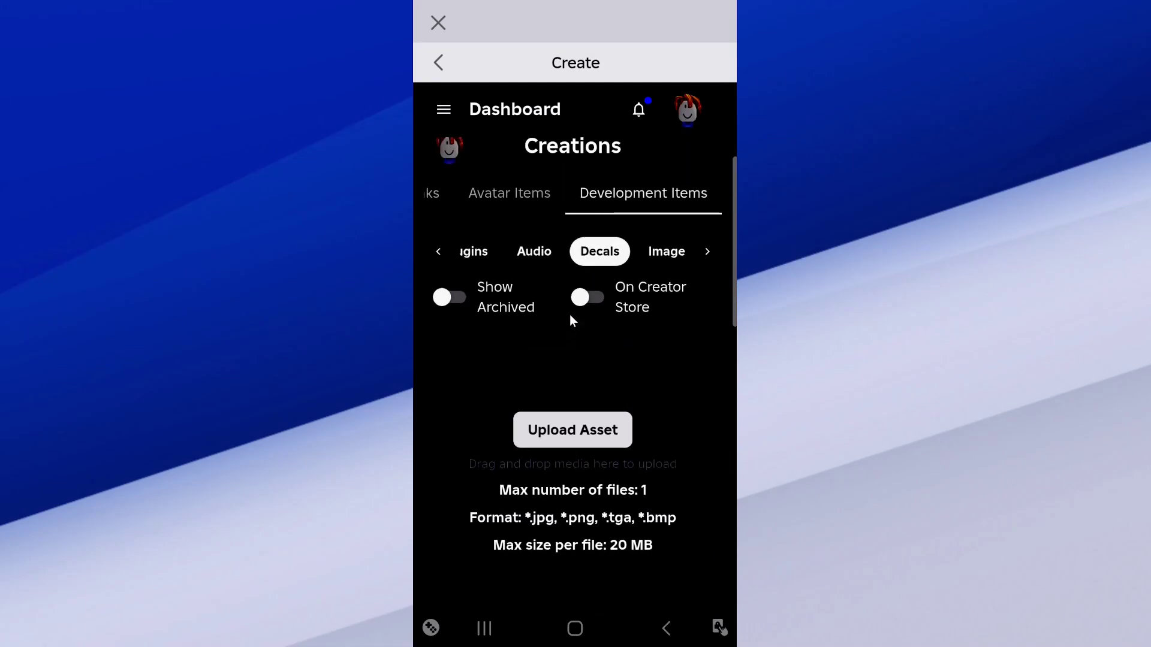
pyautogui.click(567, 438)
pyautogui.scroll(-1, 564, 433)
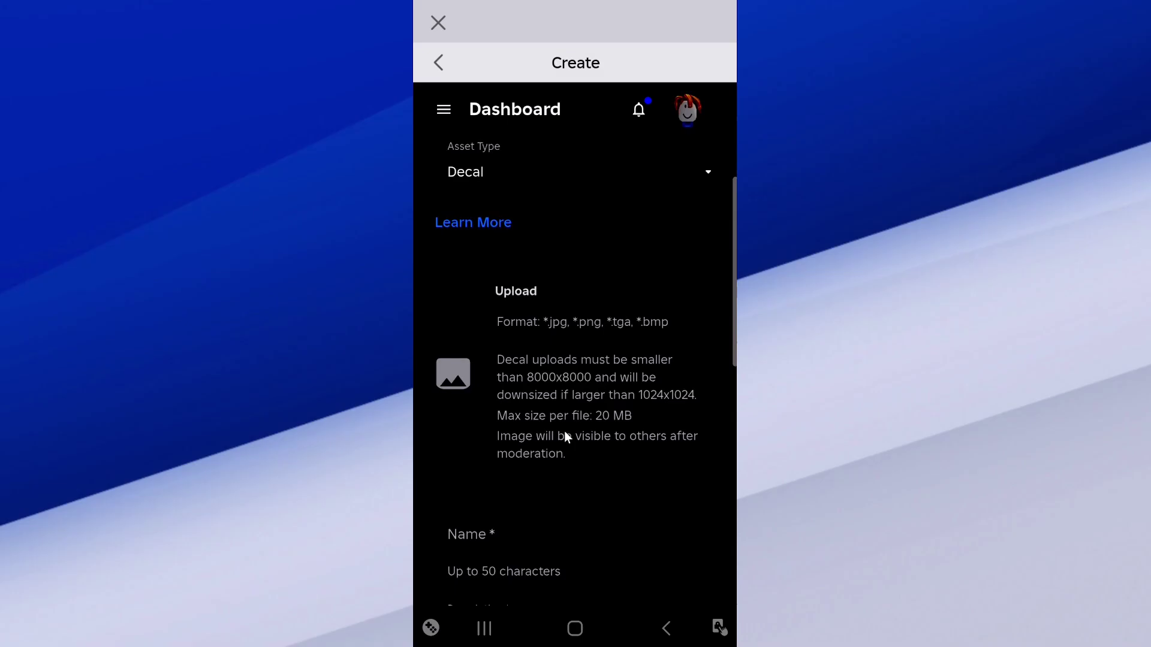
pyautogui.scroll(-1, 565, 430)
pyautogui.scroll(2, 559, 359)
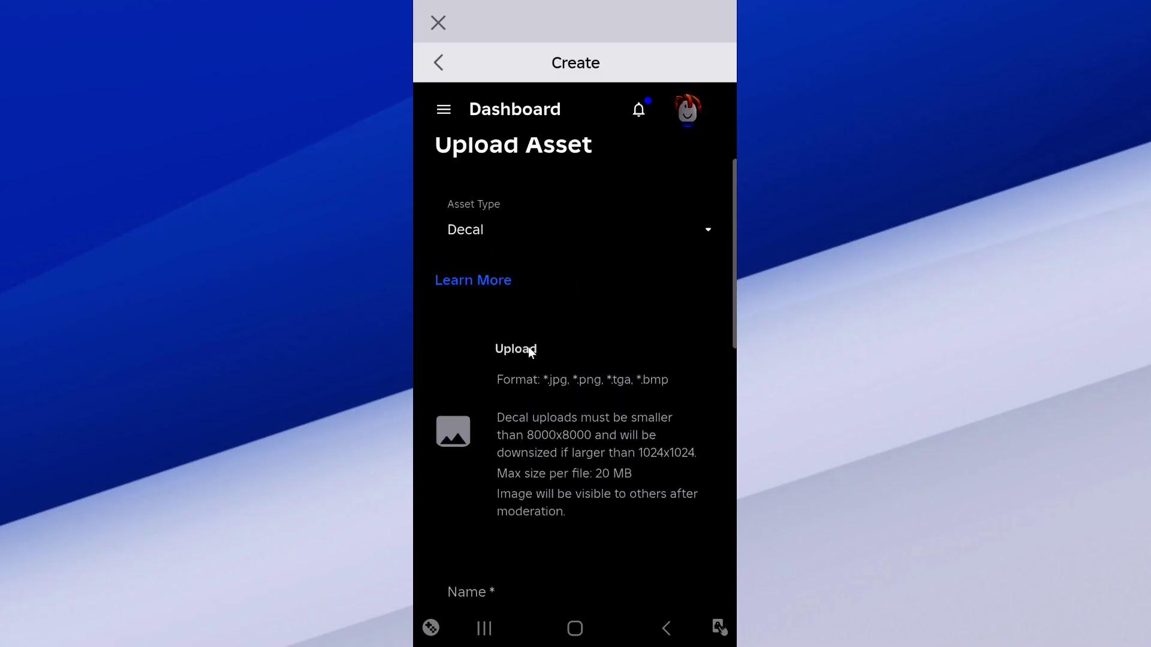
pyautogui.scroll(-4, 529, 352)
pyautogui.scroll(-4, 529, 350)
pyautogui.scroll(-2, 528, 351)
pyautogui.scroll(5, 575, 360)
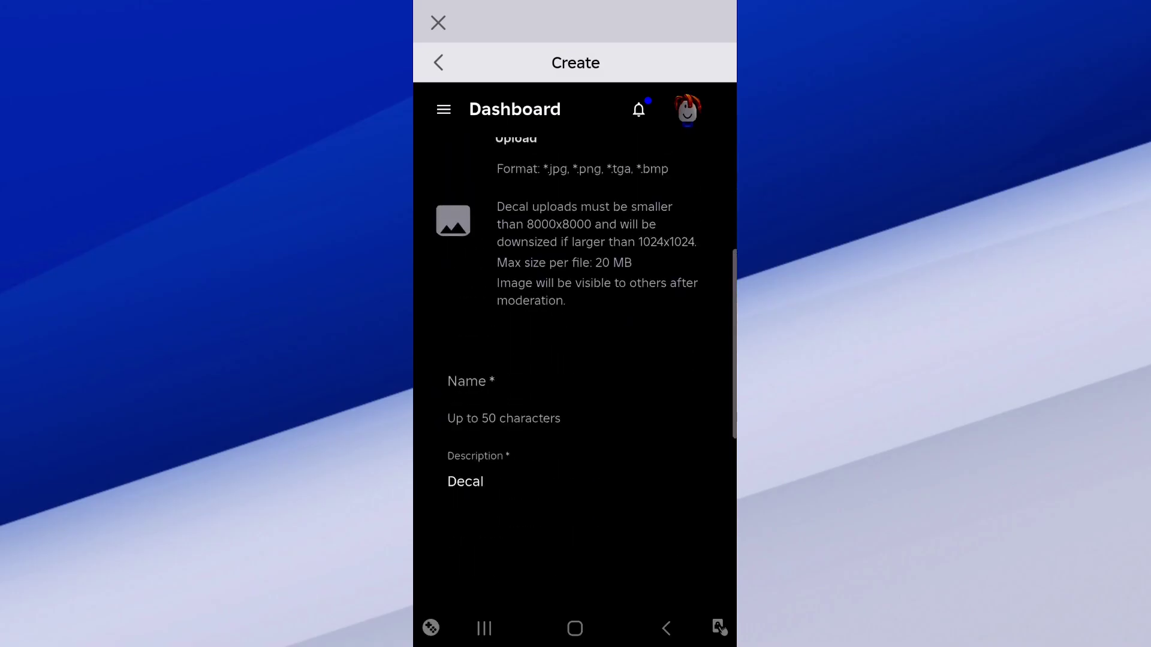
pyautogui.scroll(1, 575, 360)
pyautogui.scroll(-1, 574, 360)
pyautogui.scroll(-2, 574, 360)
pyautogui.scroll(-2, 540, 377)
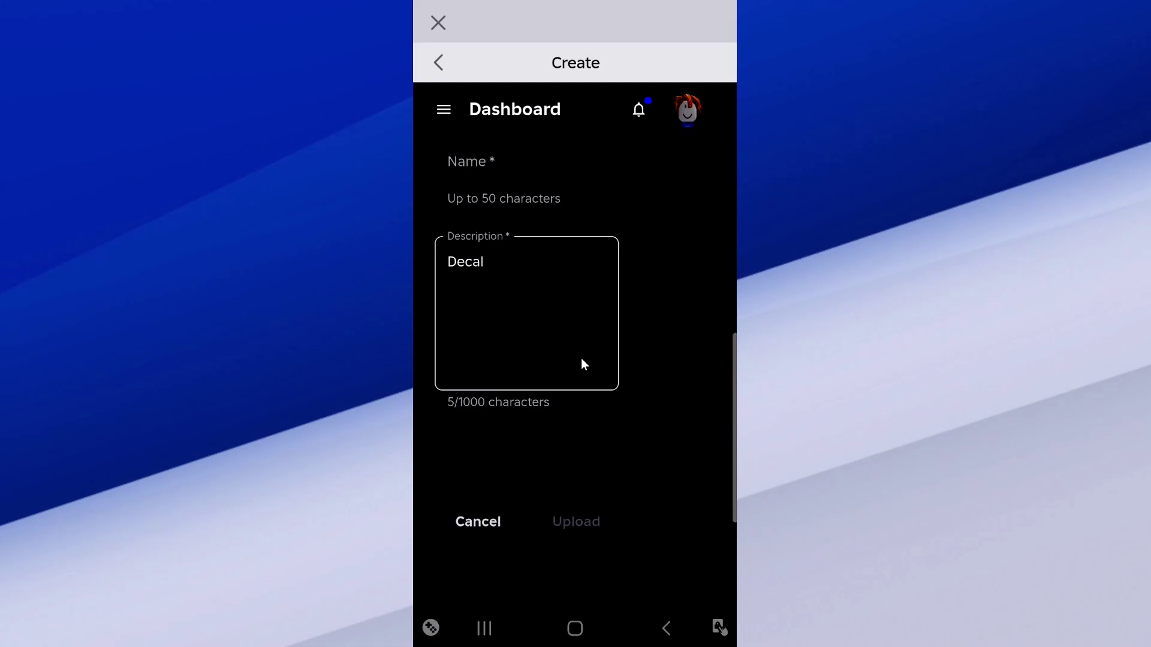
pyautogui.scroll(3, 593, 344)
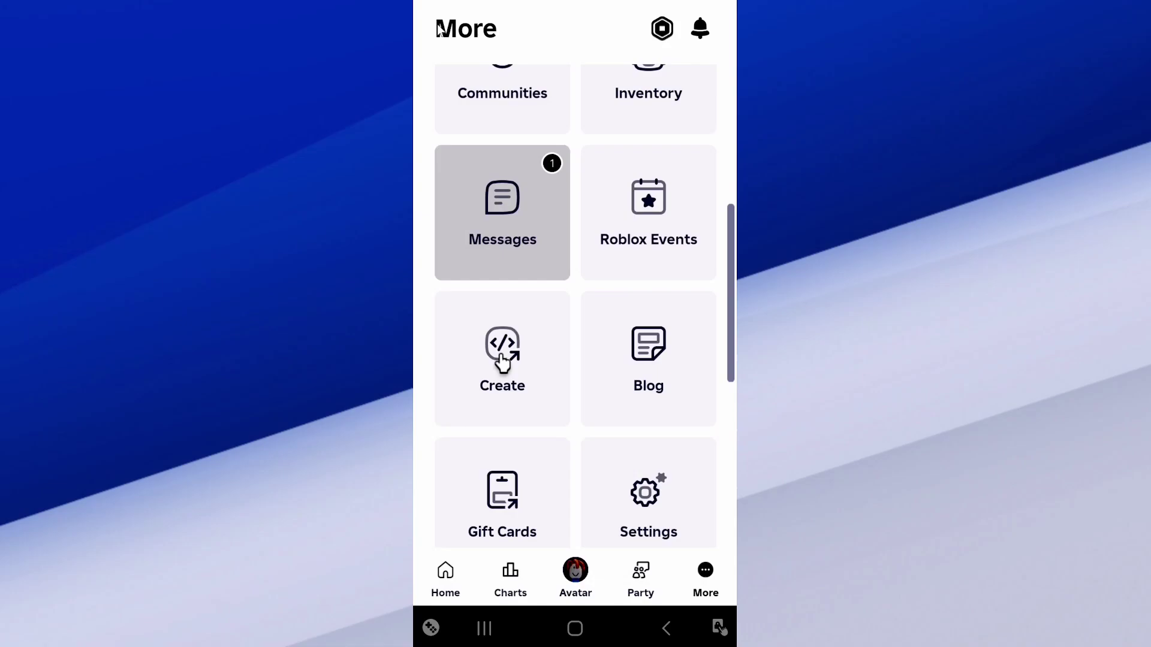
pyautogui.scroll(-3, 502, 360)
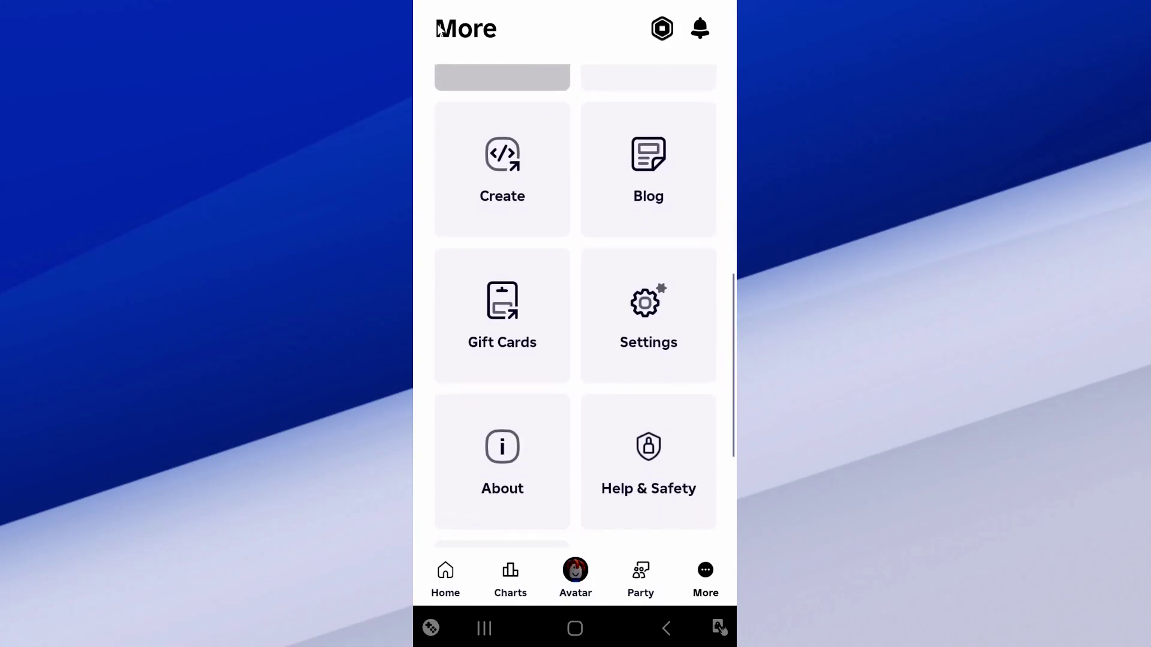
pyautogui.scroll(2, 503, 360)
pyautogui.scroll(2, 502, 315)
pyautogui.scroll(3, 502, 316)
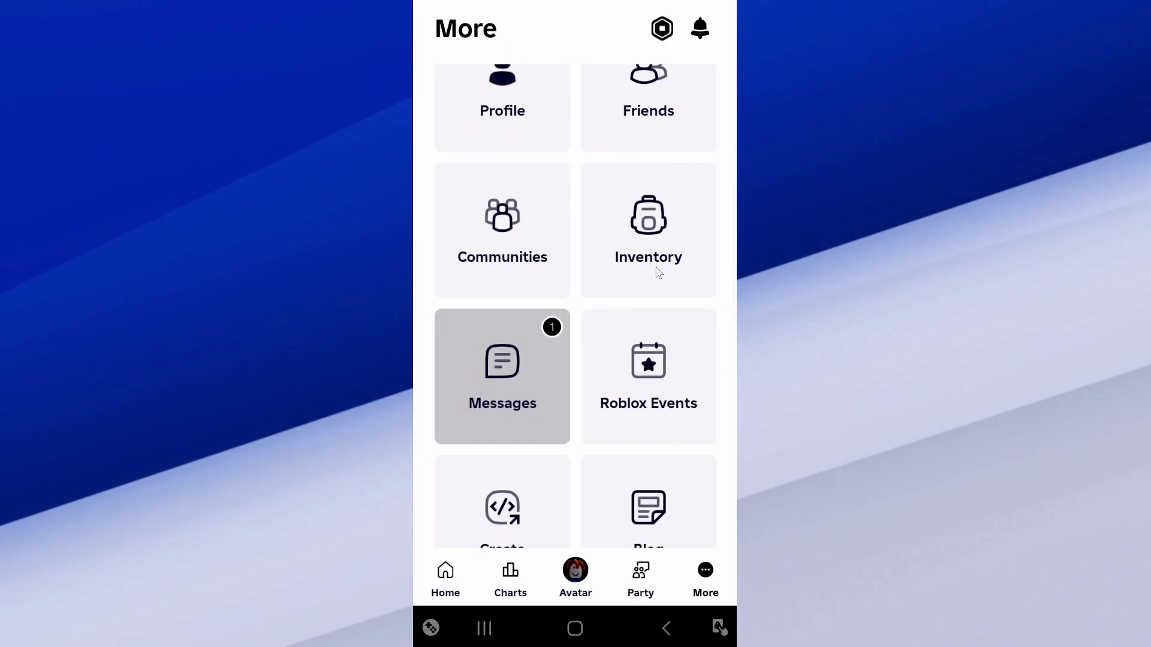
# Step: Go to My Inventory from the More page tiles
pyautogui.click(650, 268)
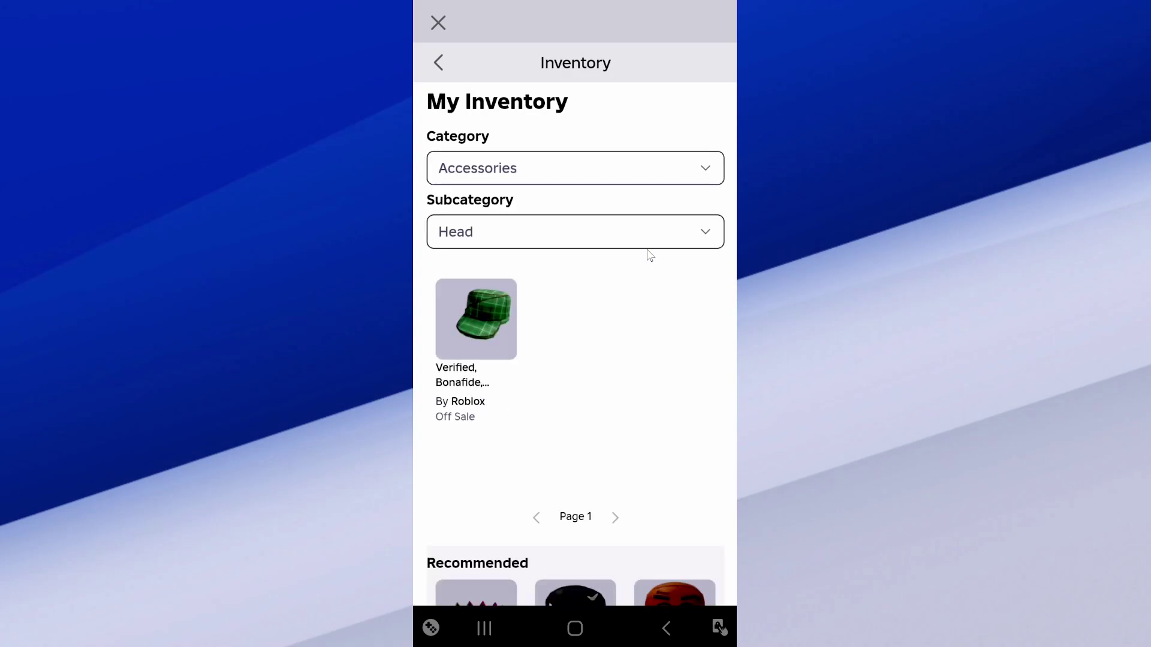
# Step: Filter the inventory to Decals and view the 'create a gamepass xbox' decal page
pyautogui.click(706, 173)
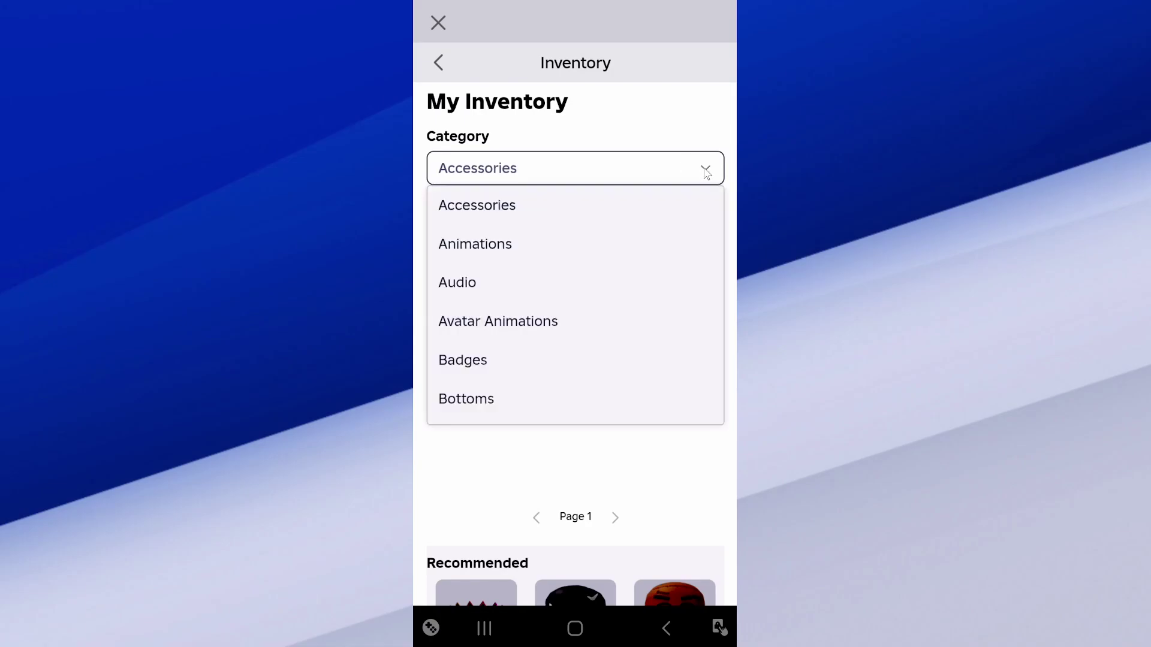
pyautogui.press('Down')
pyautogui.press('Down')
pyautogui.press('Down')
pyautogui.press('Down')
pyautogui.press('Down')
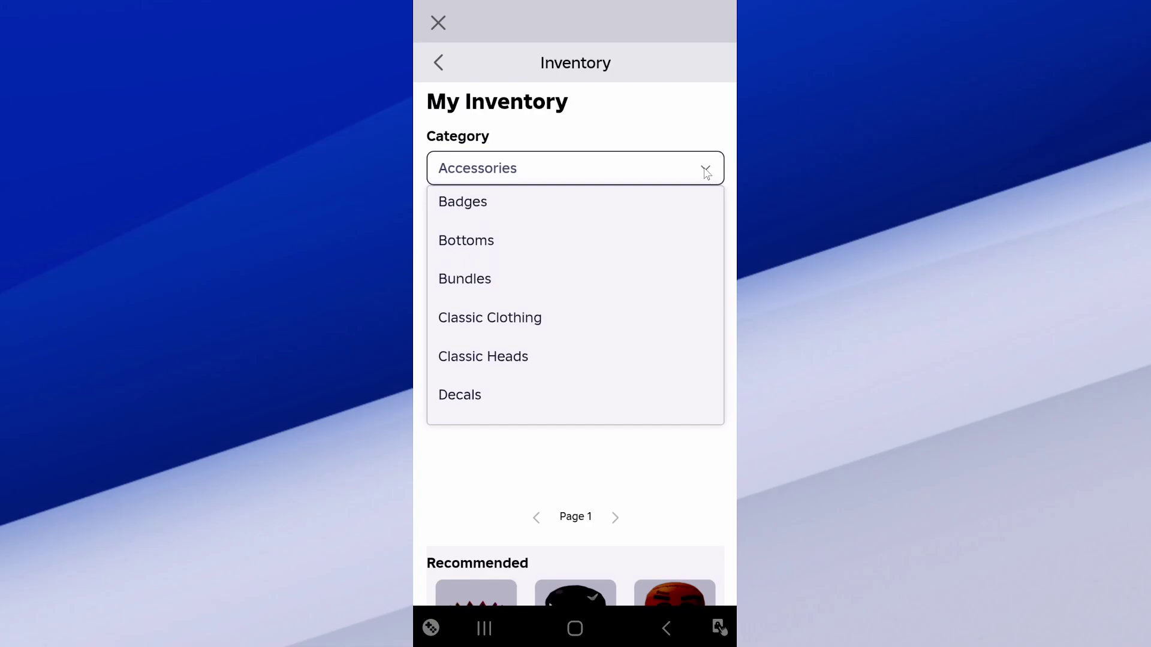
pyautogui.press('Down')
pyautogui.press('Down')
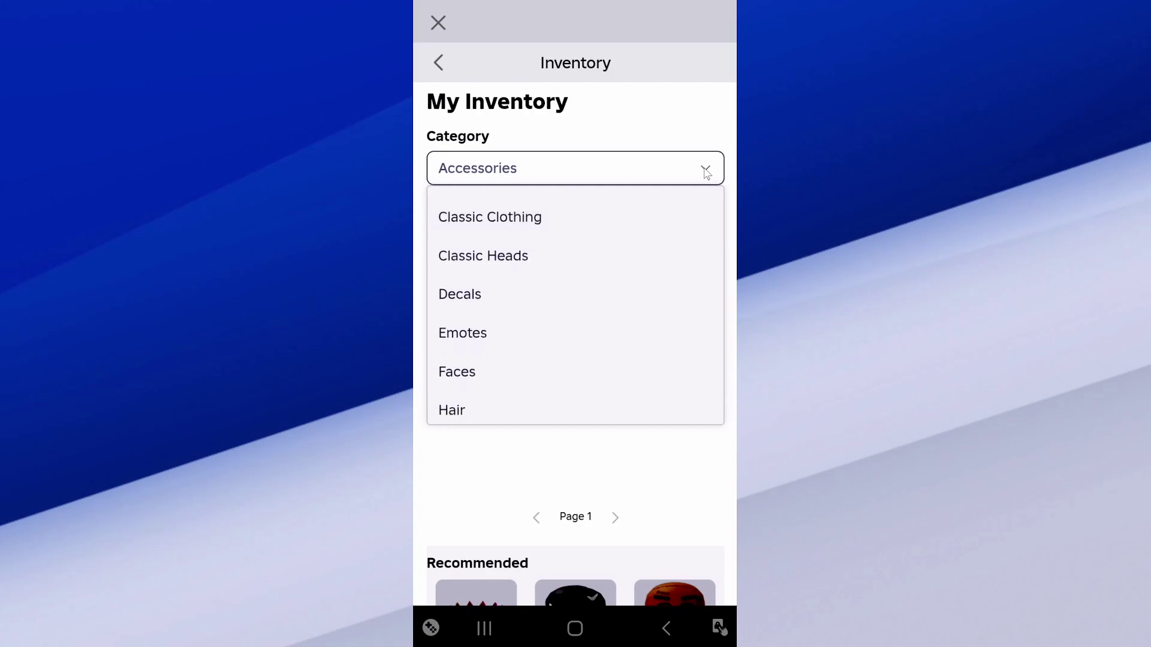
pyautogui.press('Down')
pyautogui.press('Down')
pyautogui.press('Return')
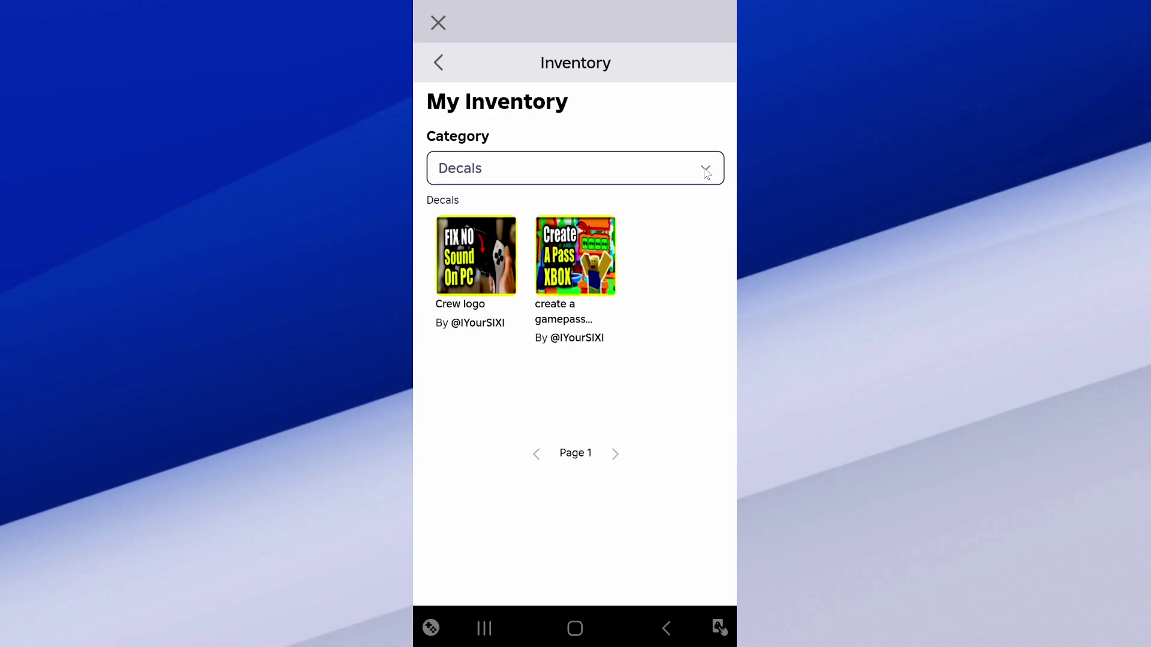
pyautogui.press('Return')
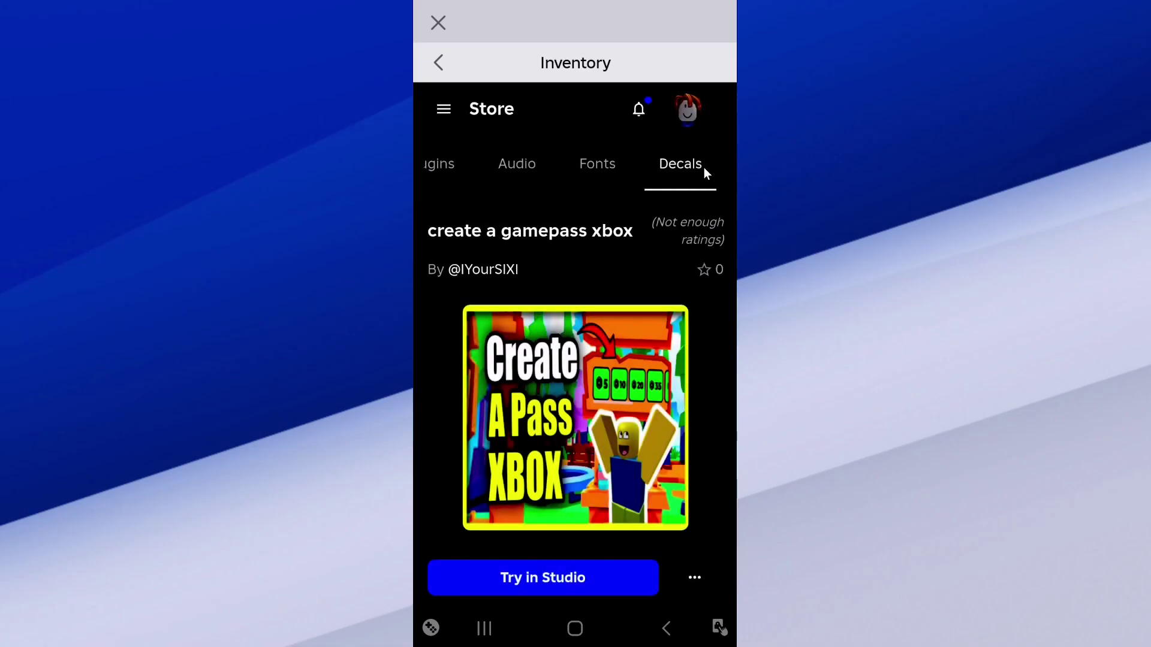
# Step: Copy the 'create a gamepass xbox' decal's link from its '...' menu
pyautogui.click(693, 581)
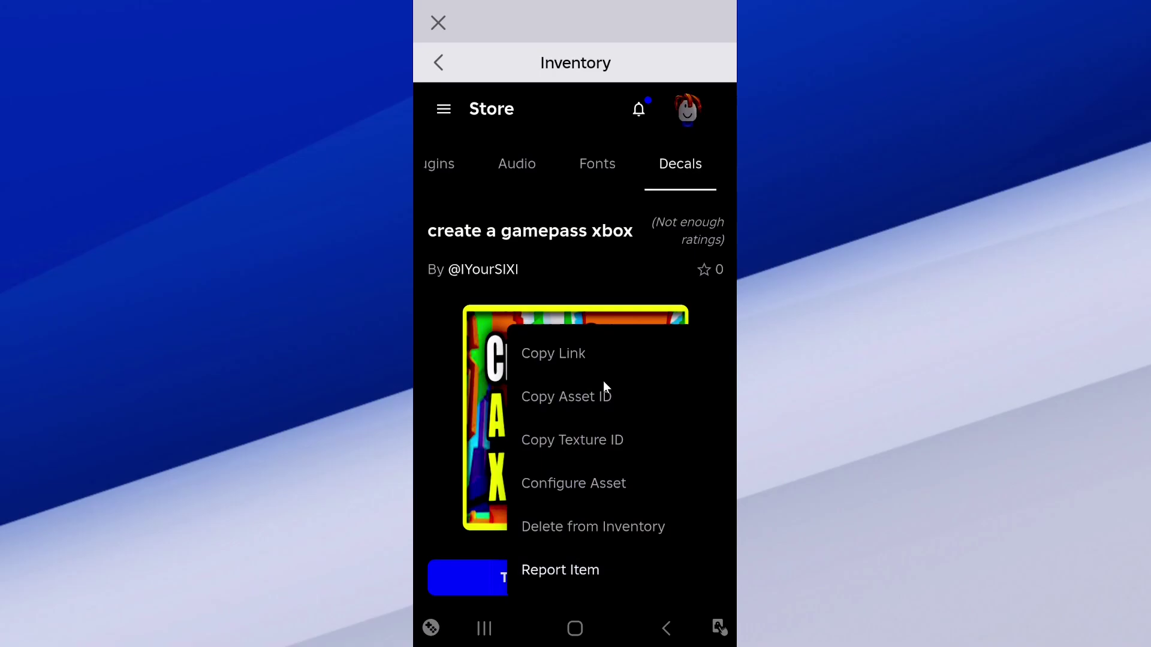
pyautogui.click(563, 357)
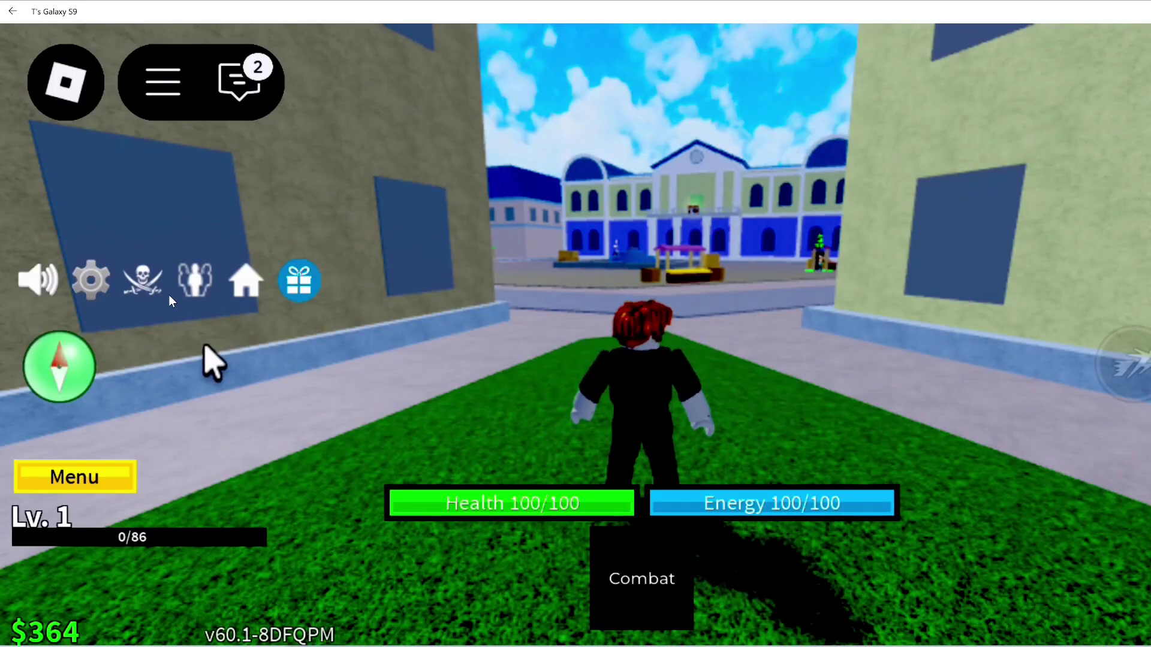
# Step: Bring up the Create Crew dialog, enter the name 'crew', and clear the logo link
pyautogui.click(136, 286)
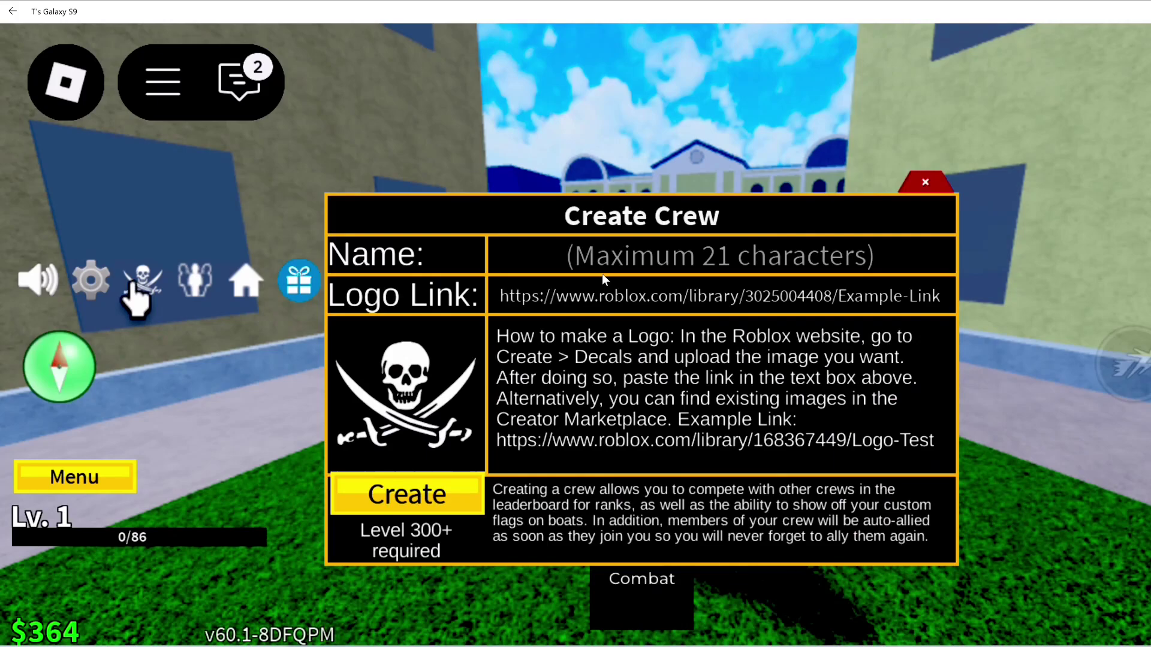
pyautogui.click(159, 285)
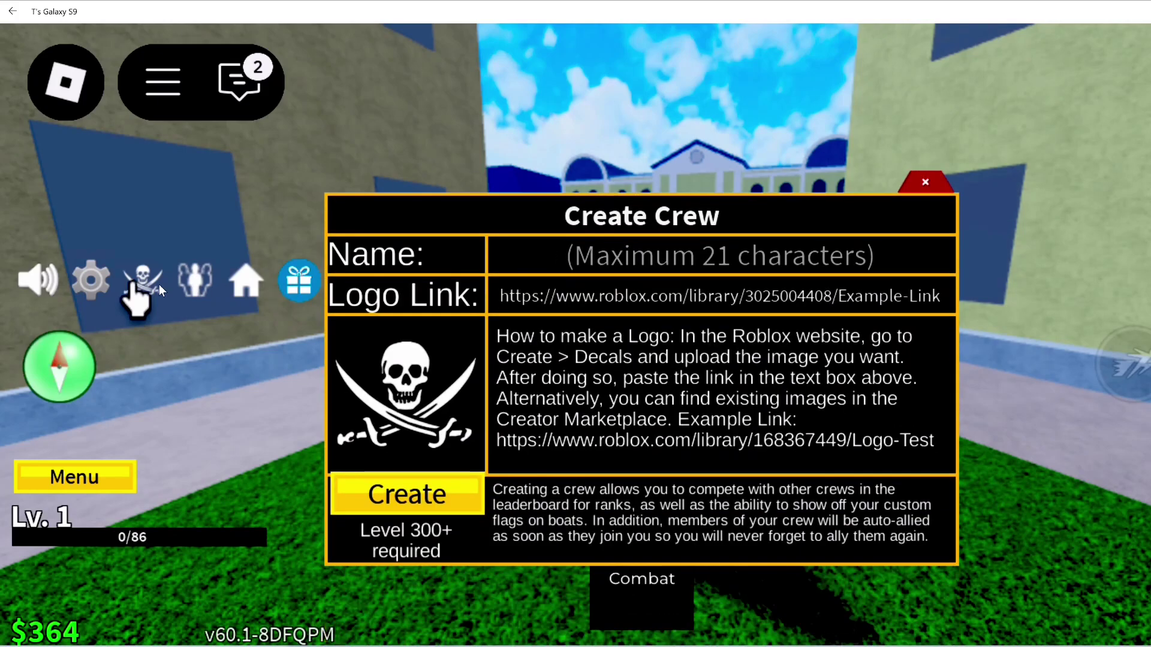
pyautogui.click(711, 254)
pyautogui.write('w')
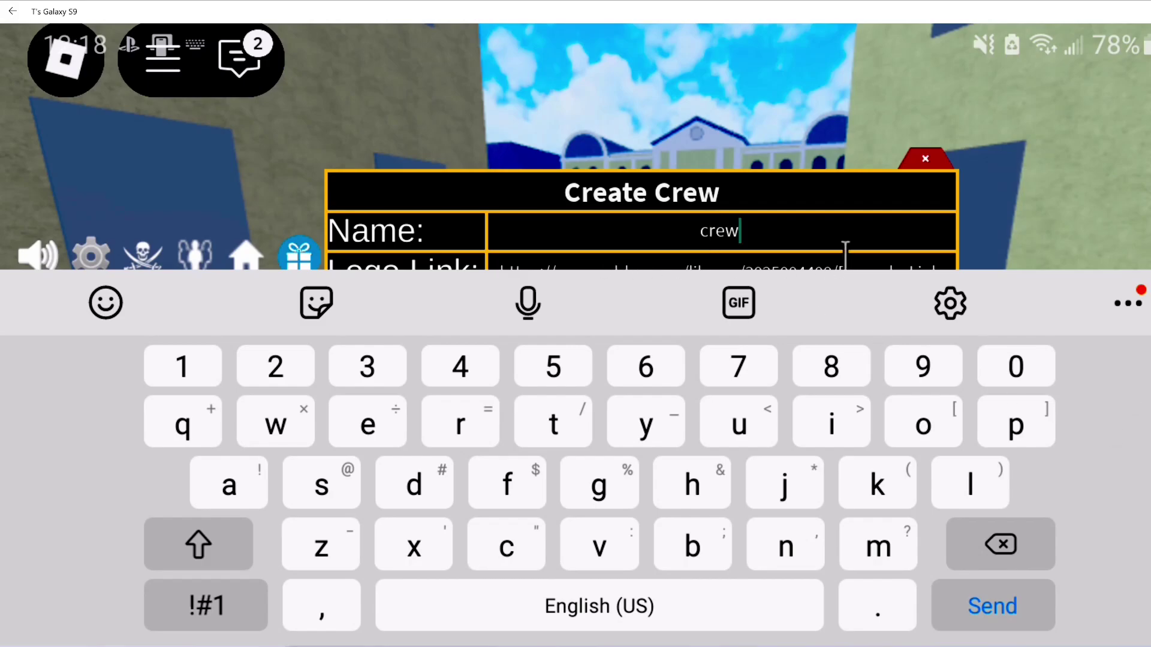
pyautogui.press('Return')
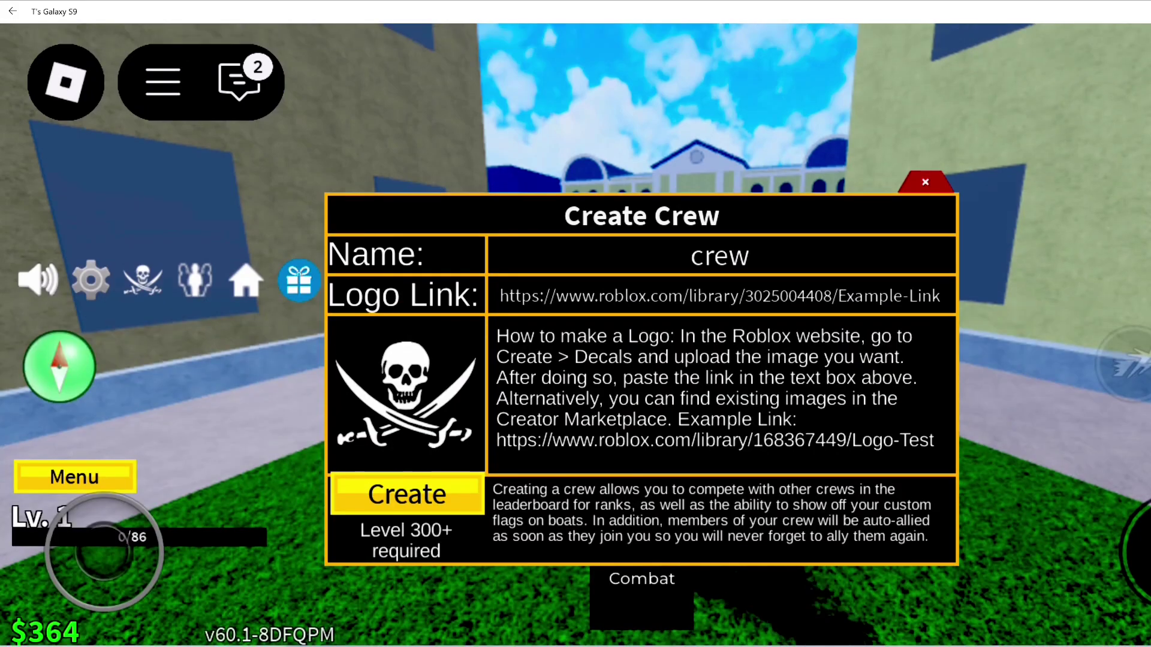
pyautogui.click(643, 297)
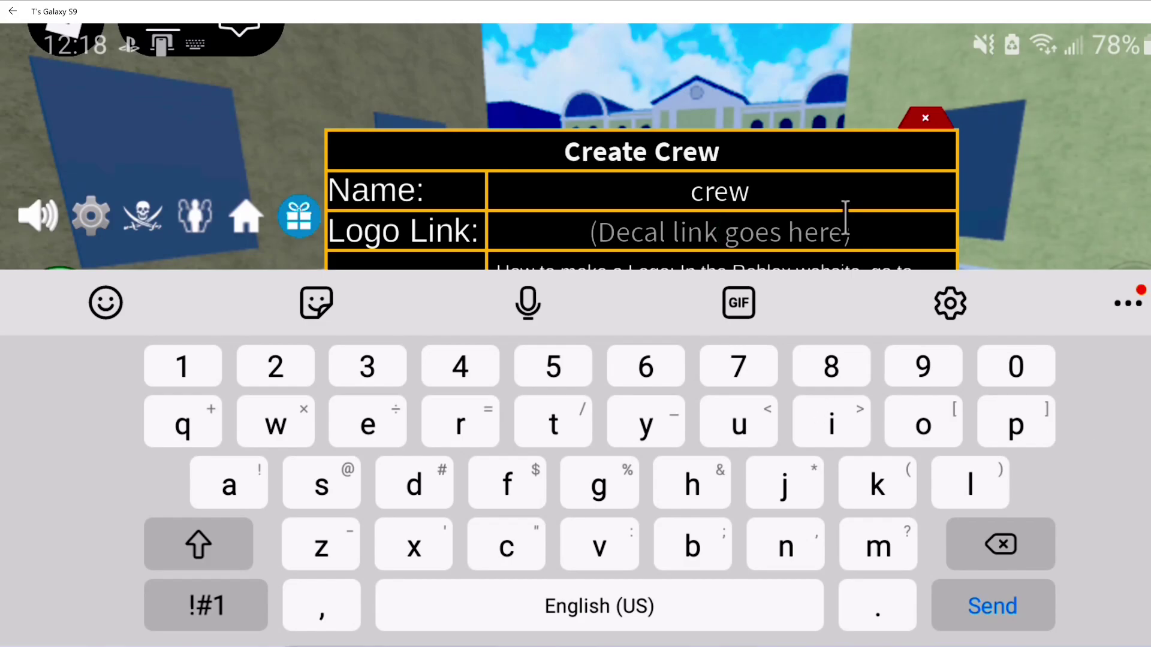
# Step: Paste the saved create.roblox.com decal link from the keyboard clipboard into Logo Link
pyautogui.click(1128, 302)
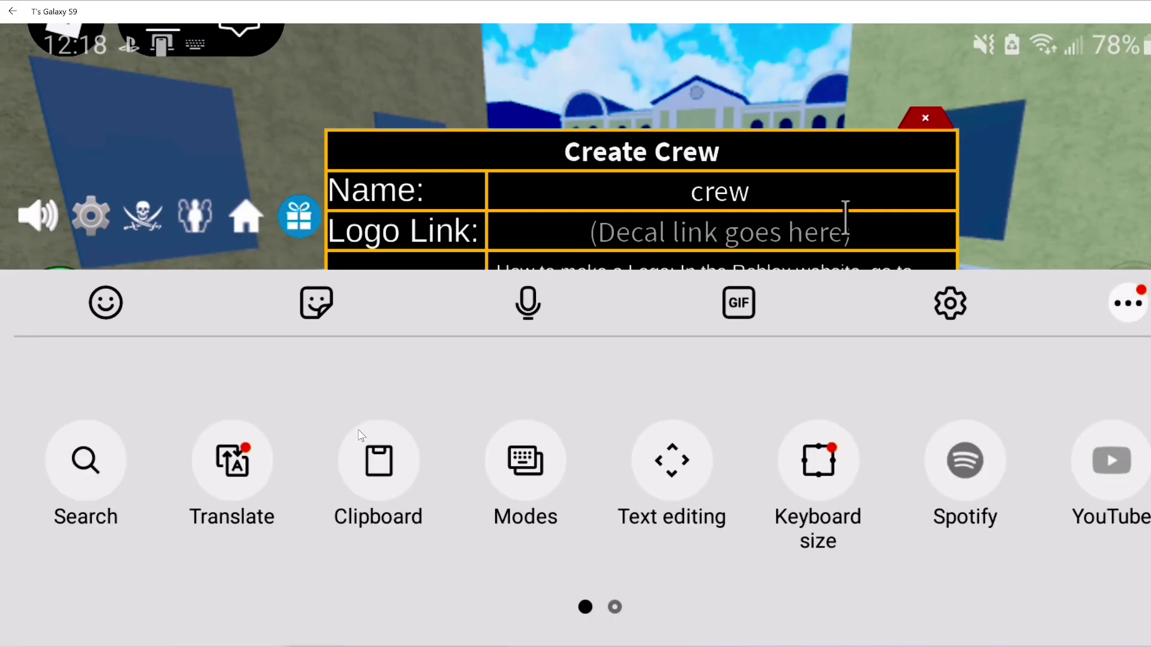
pyautogui.click(391, 476)
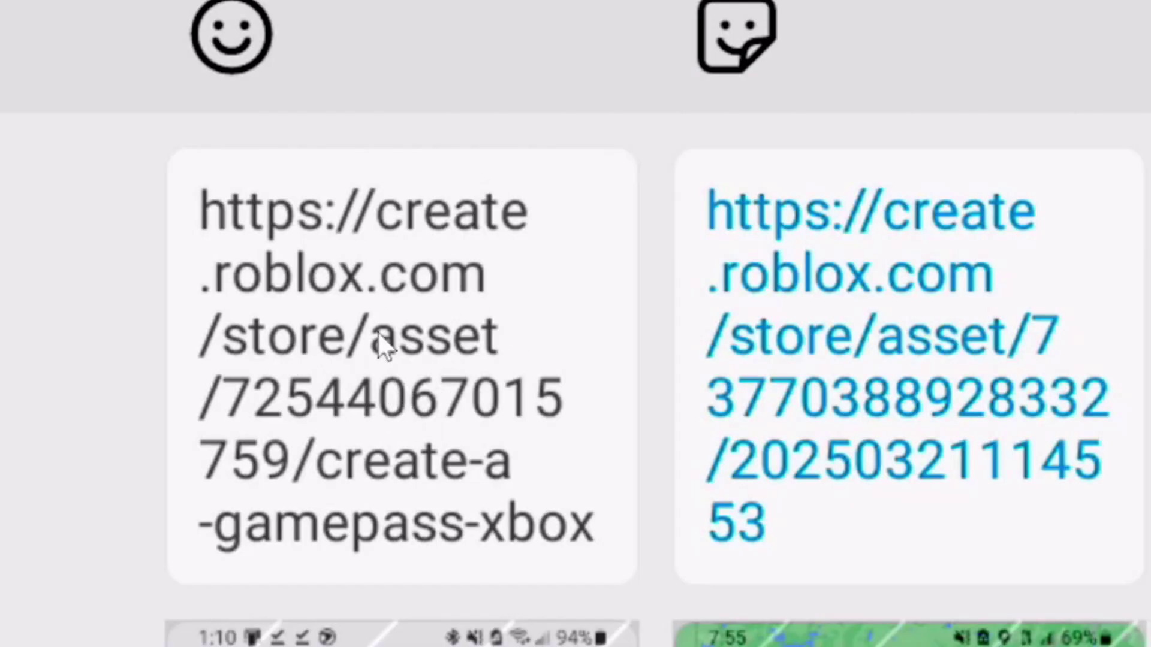
pyautogui.click(385, 345)
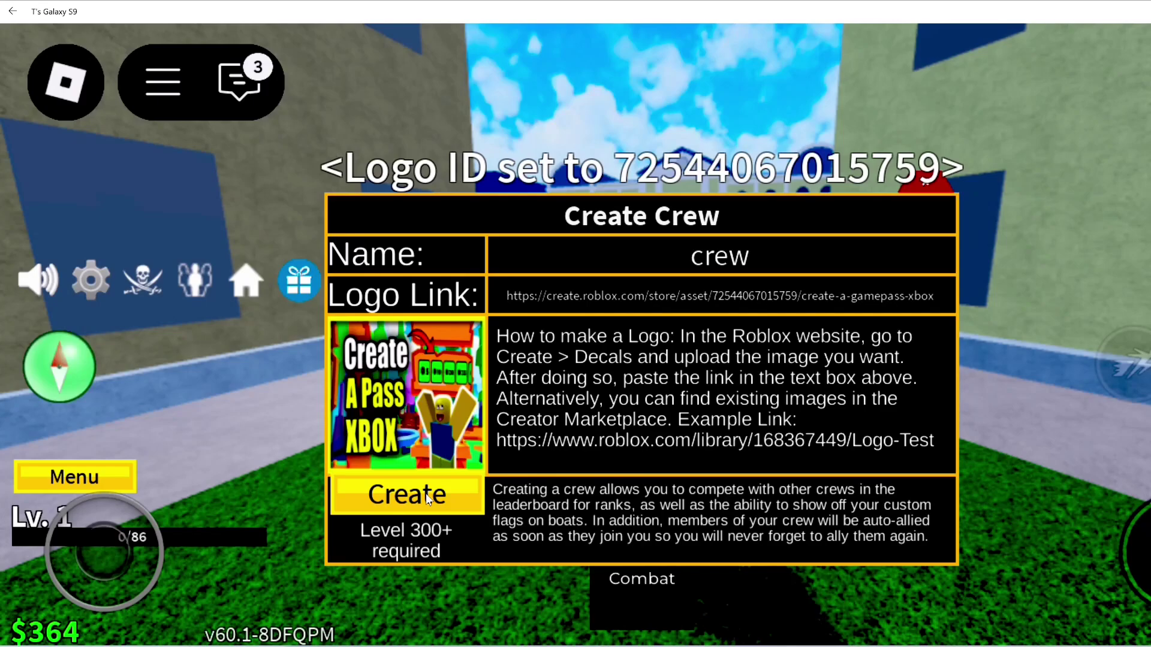
pyautogui.moveTo(428, 501); pyautogui.dragTo(1019, 185)
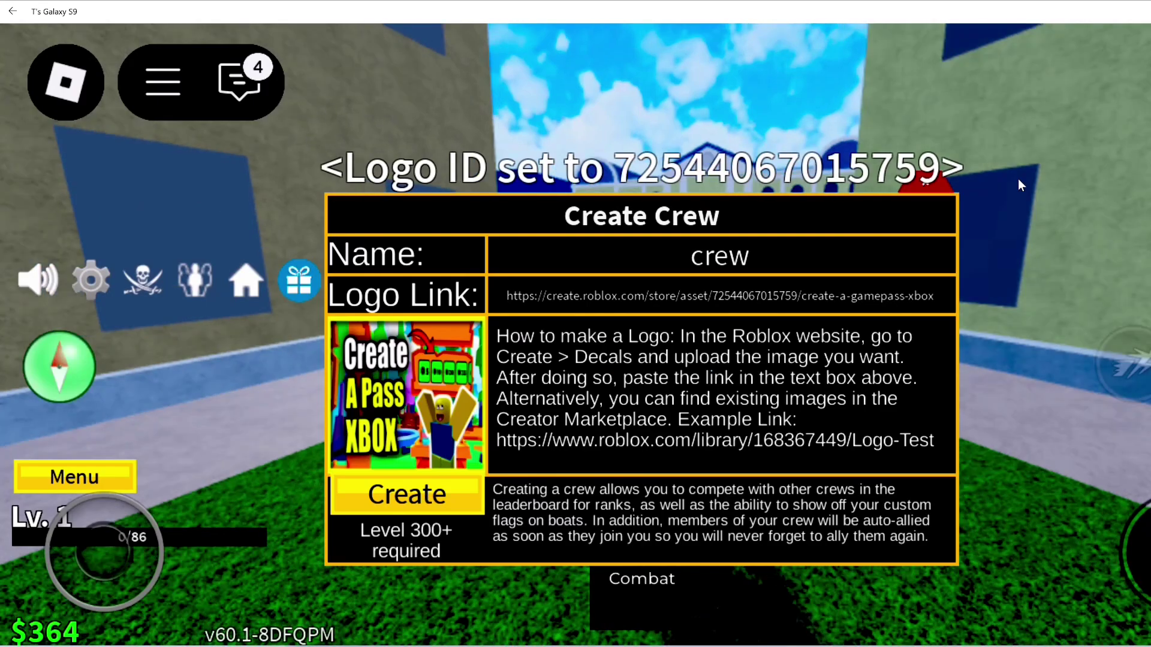